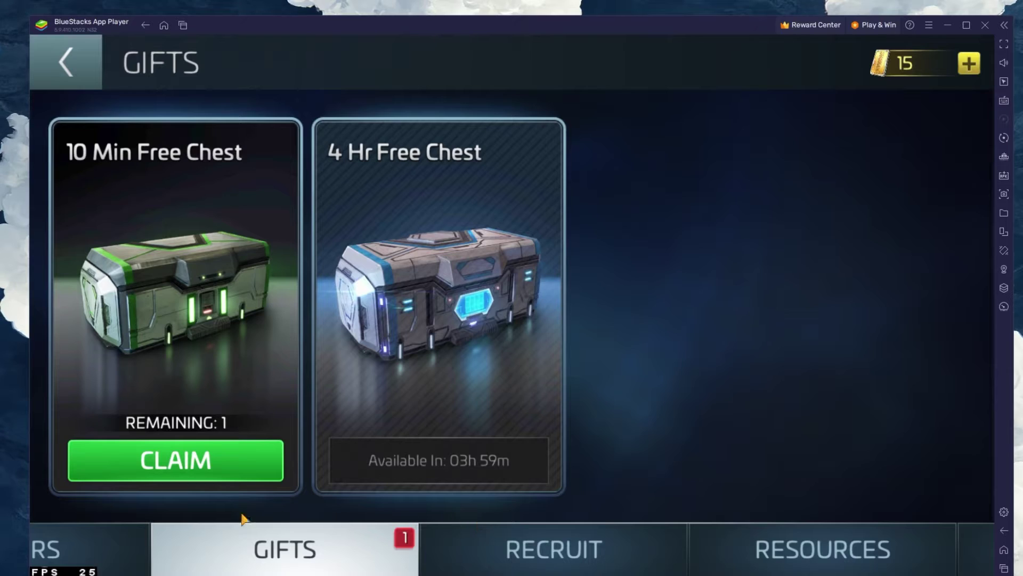
# - Leave the game's gifts page, return to the emulator's home screen and minimize the emulator window
pyautogui.click(64, 61)
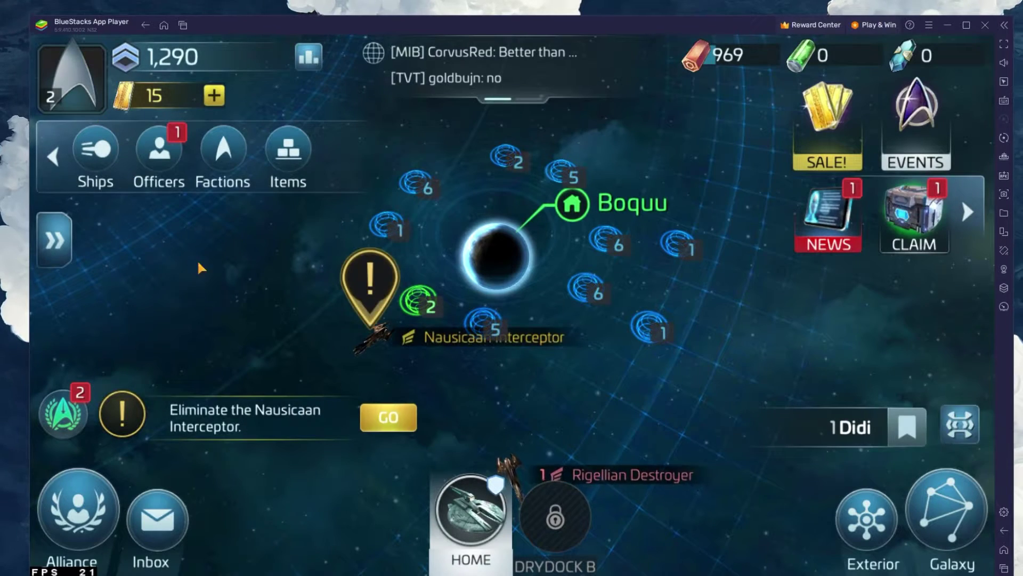
pyautogui.moveTo(202, 266); pyautogui.dragTo(168, 329)
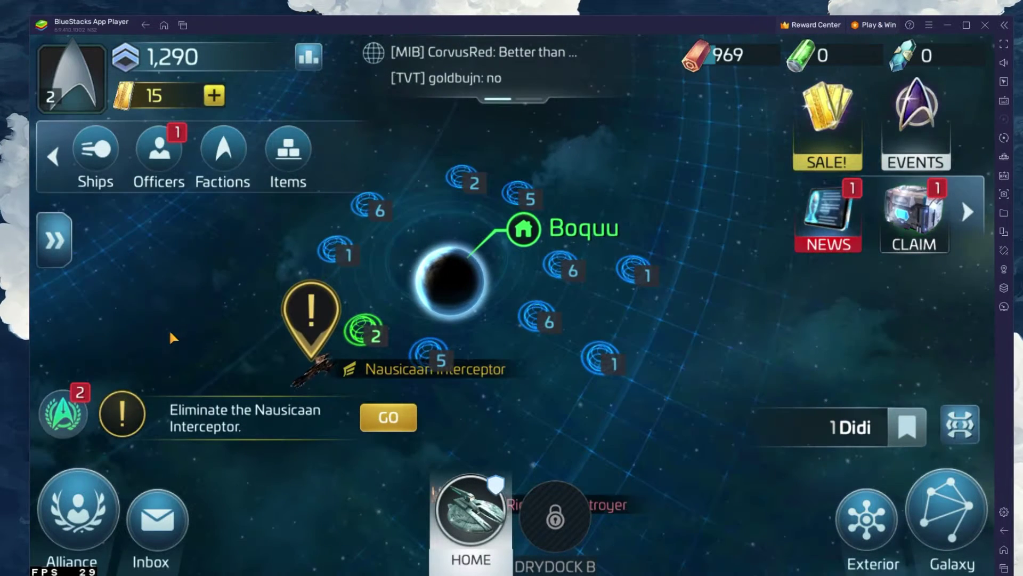
pyautogui.click(491, 260)
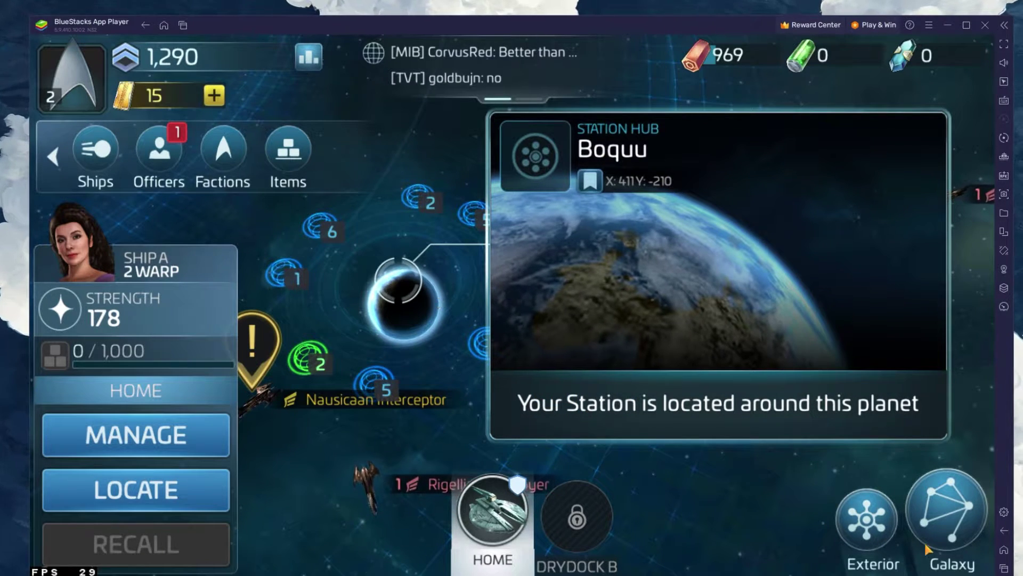
pyautogui.click(1004, 549)
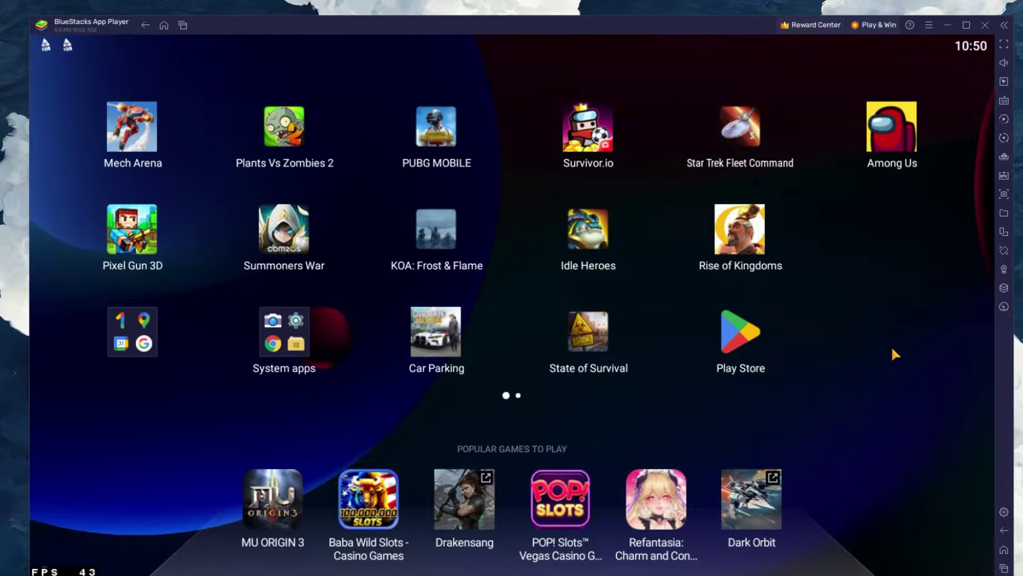
pyautogui.moveTo(891, 345); pyautogui.dragTo(779, 253)
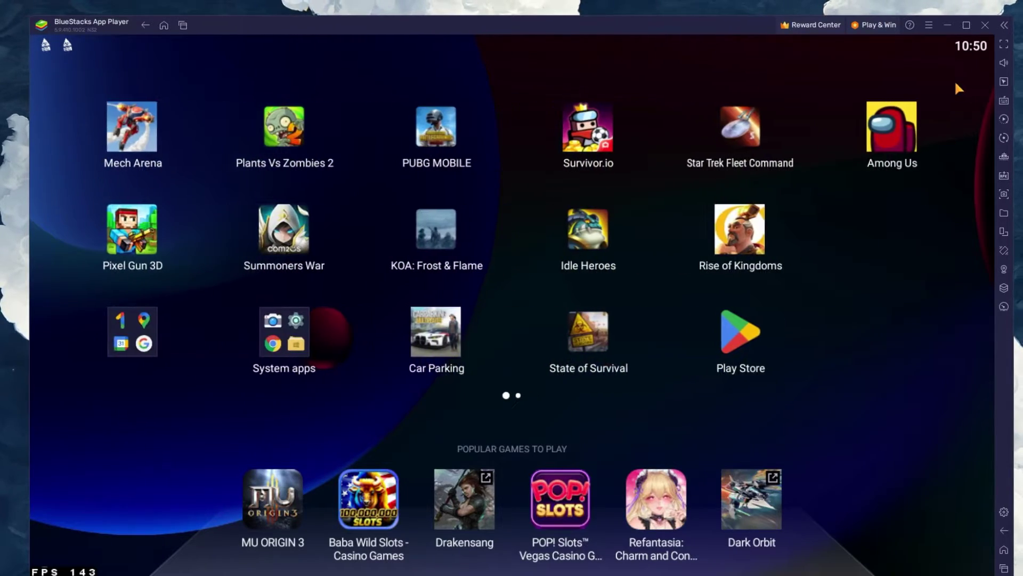
pyautogui.click(945, 31)
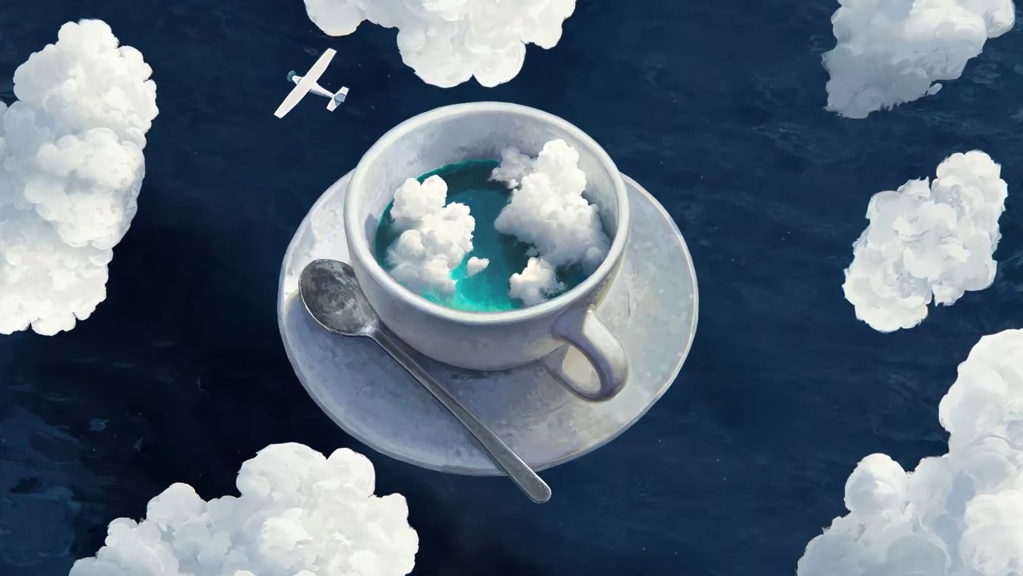
# - Switch to the web browser and download the BlueStacks 5 installer from the BlueStacks website
pyautogui.moveTo(680, 570)
pyautogui.click(644, 557)
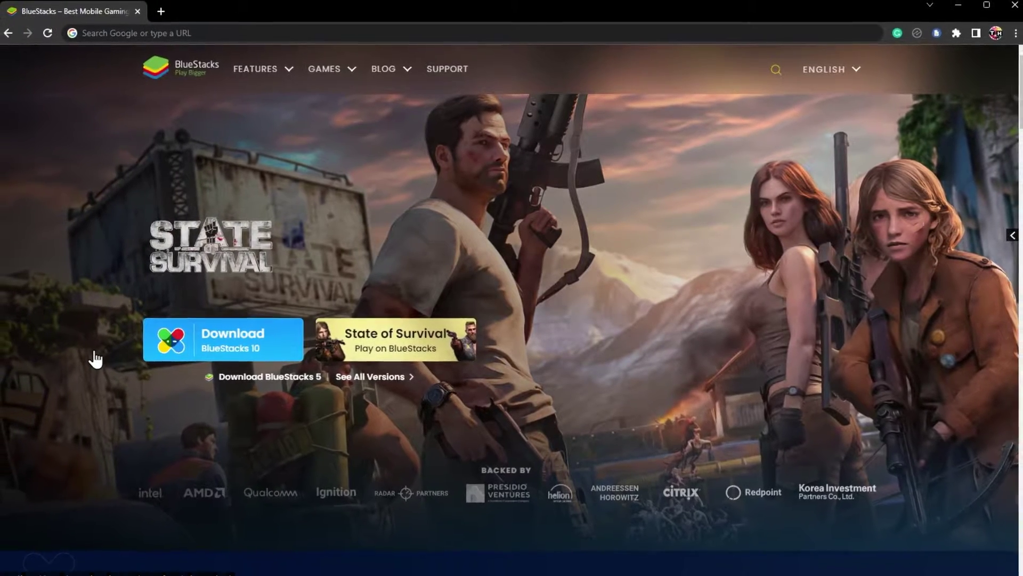
pyautogui.click(268, 375)
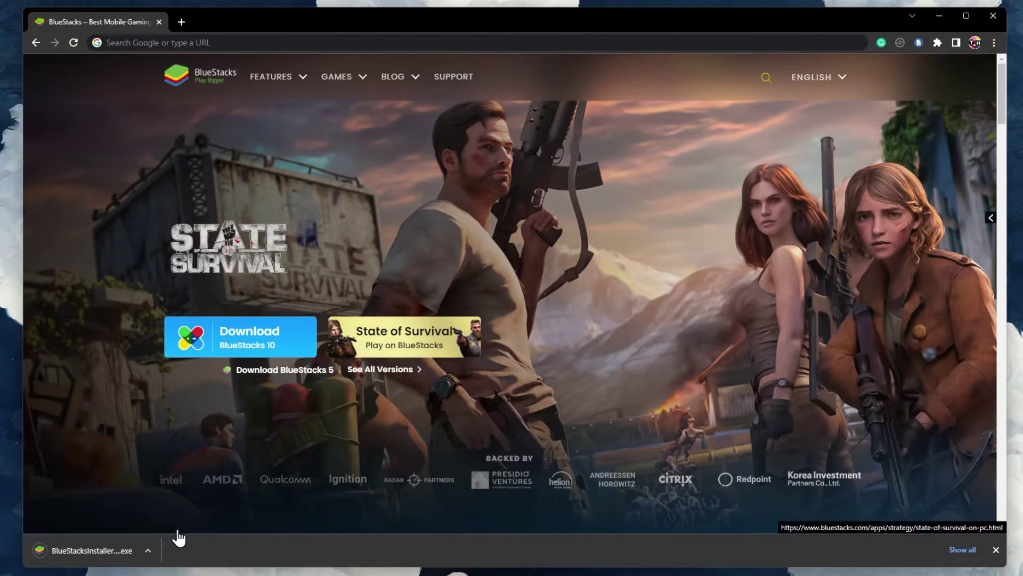
# - Run the downloaded BlueStacks installer, and minimize both the browser and the installer window
pyautogui.click(149, 550)
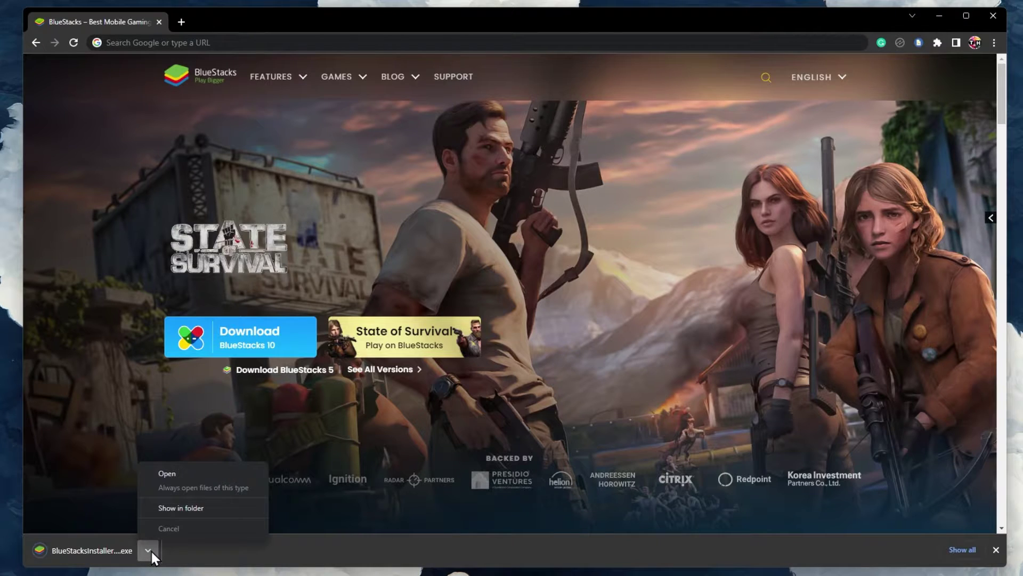
pyautogui.click(191, 472)
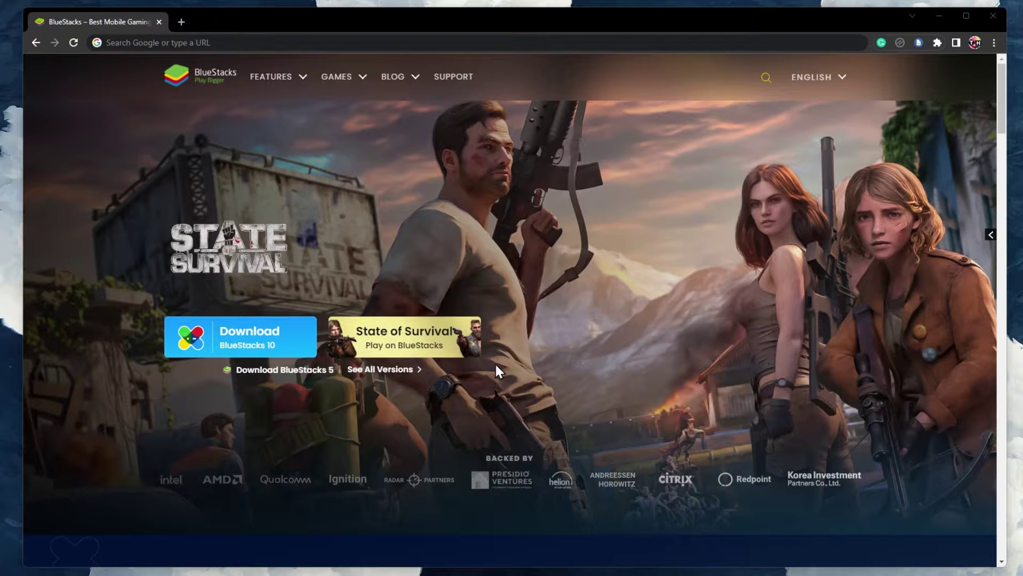
pyautogui.click(941, 16)
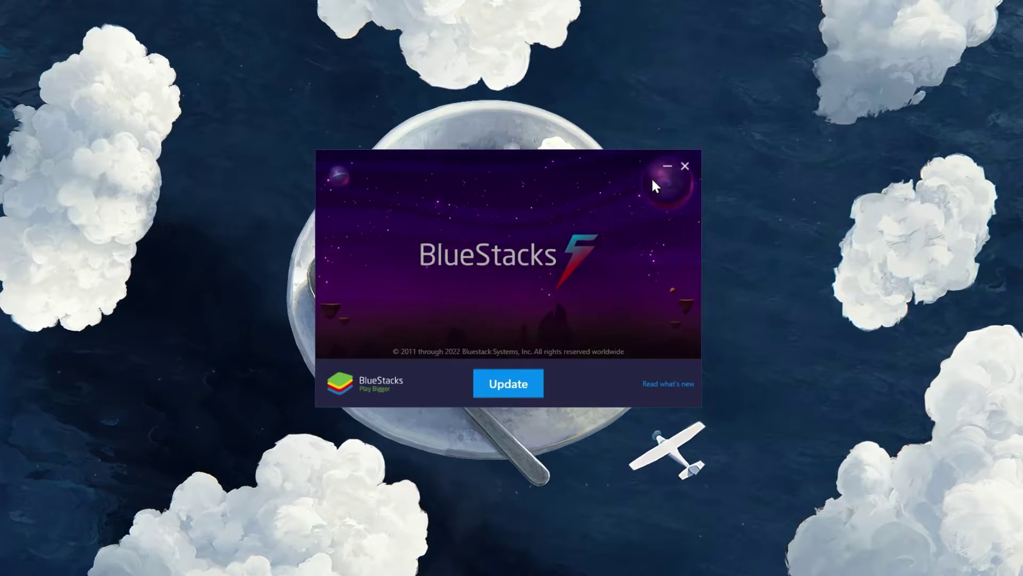
pyautogui.click(667, 166)
# - Switch back to BlueStacks and search the Play Store for "star trek fleet command"
pyautogui.moveTo(693, 571)
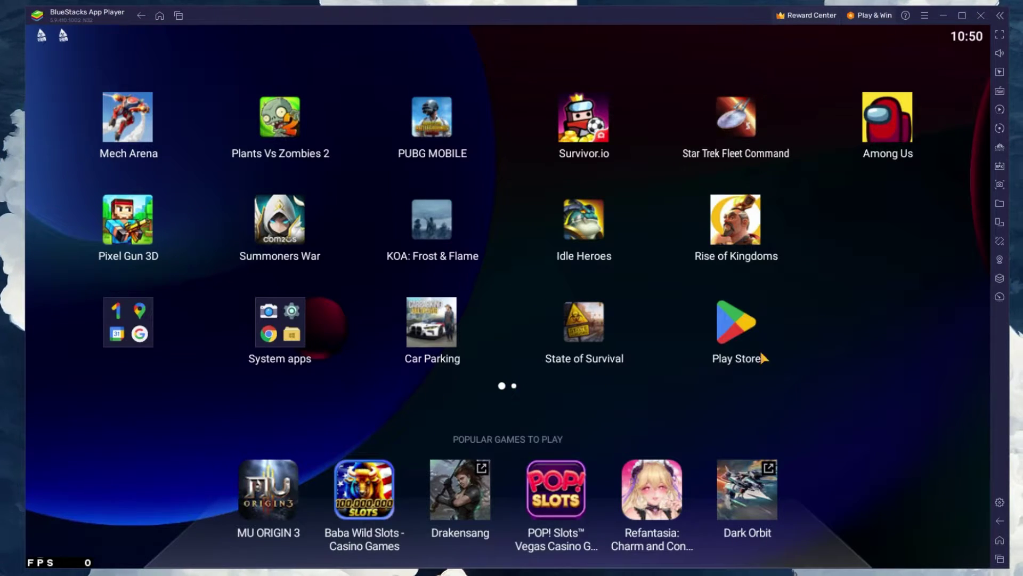
pyautogui.click(743, 331)
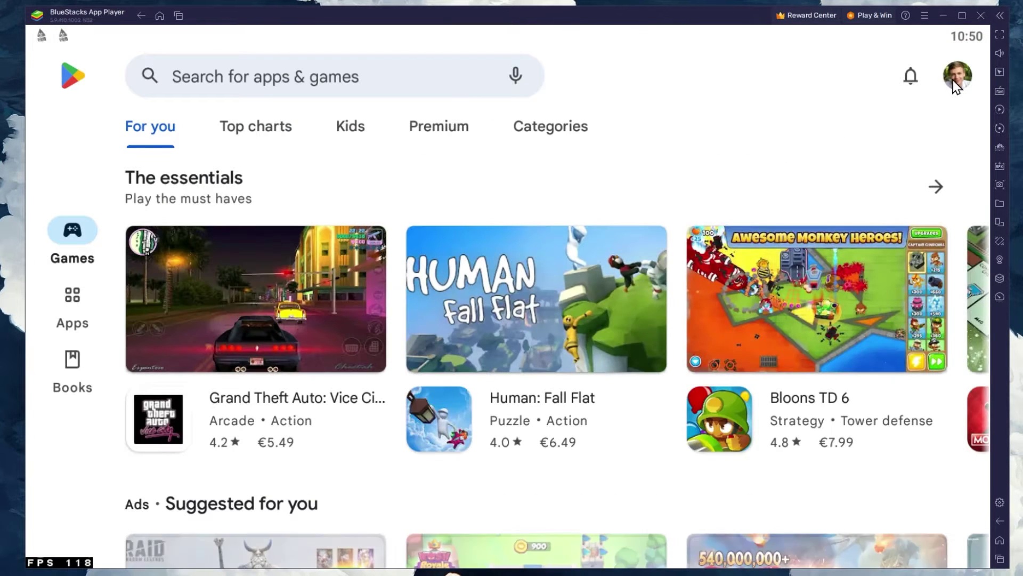
pyautogui.click(298, 93)
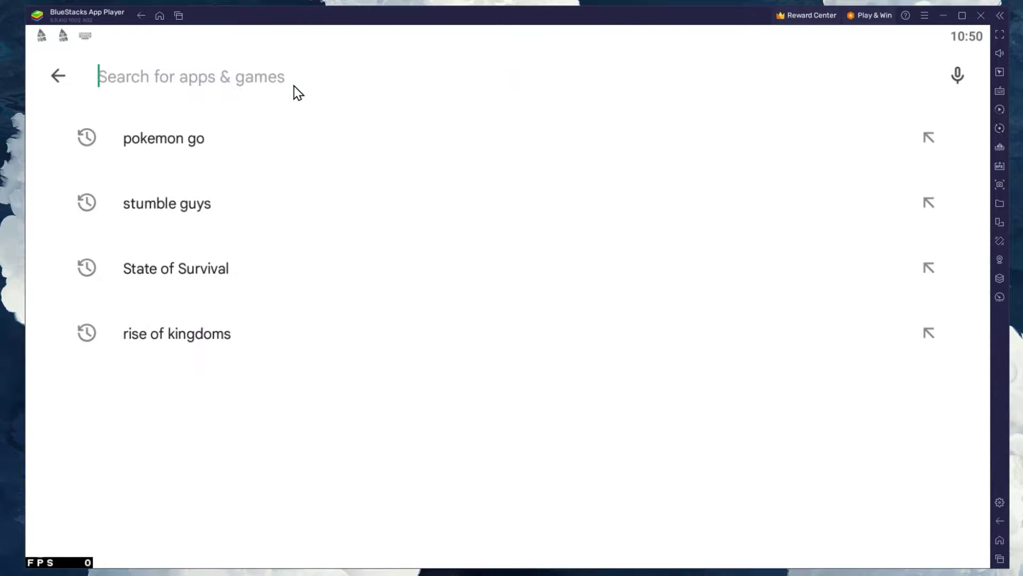
pyautogui.write('star')
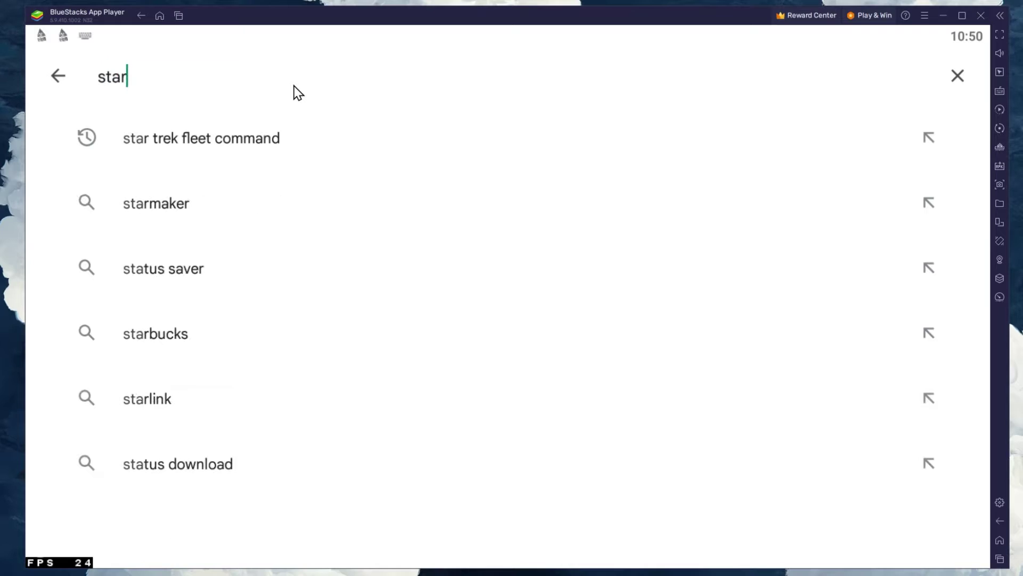
pyautogui.click(240, 144)
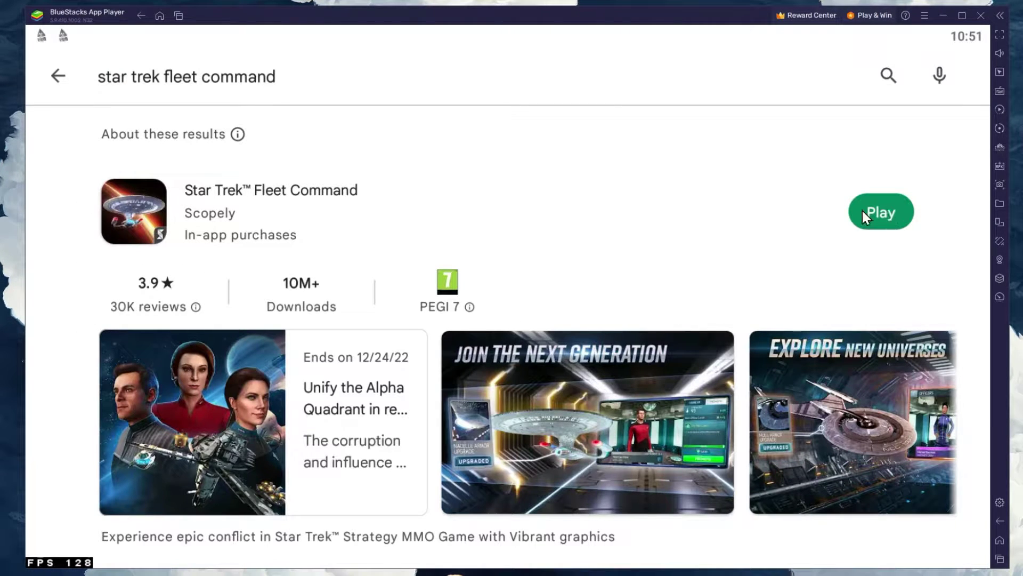
# - Look through the Star Trek Fleet Command store page and its screenshots, and return to the home screen
pyautogui.click(143, 209)
pyautogui.scroll(-6, 351, 162)
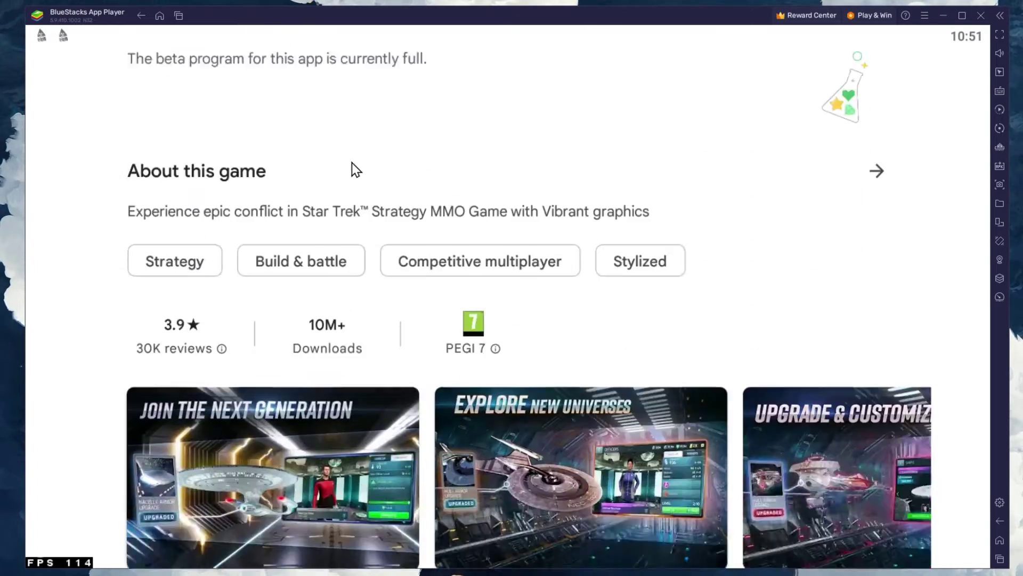
pyautogui.moveTo(768, 392); pyautogui.dragTo(373, 363)
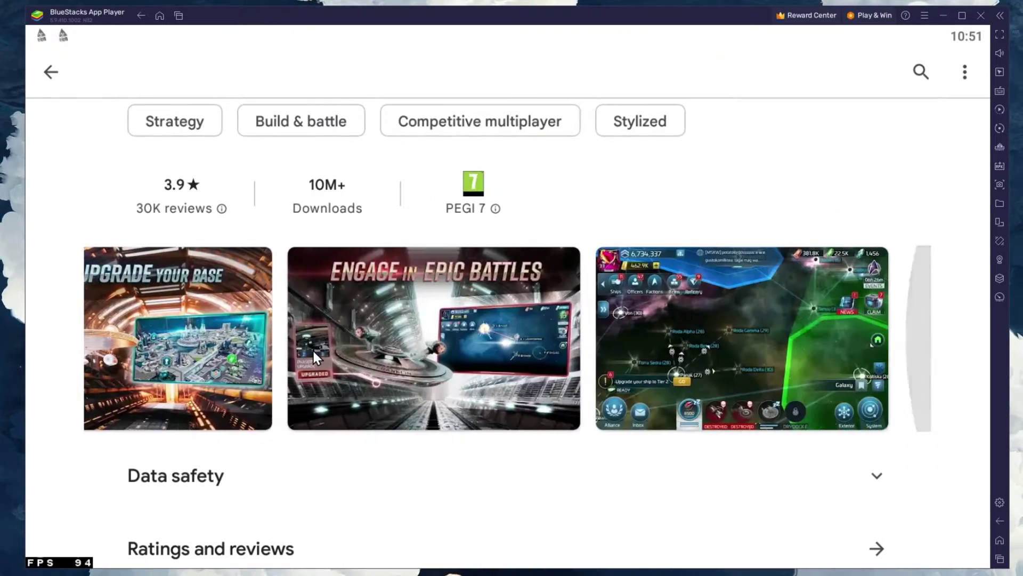
pyautogui.scroll(-10, 349, 262)
pyautogui.scroll(15, 346, 368)
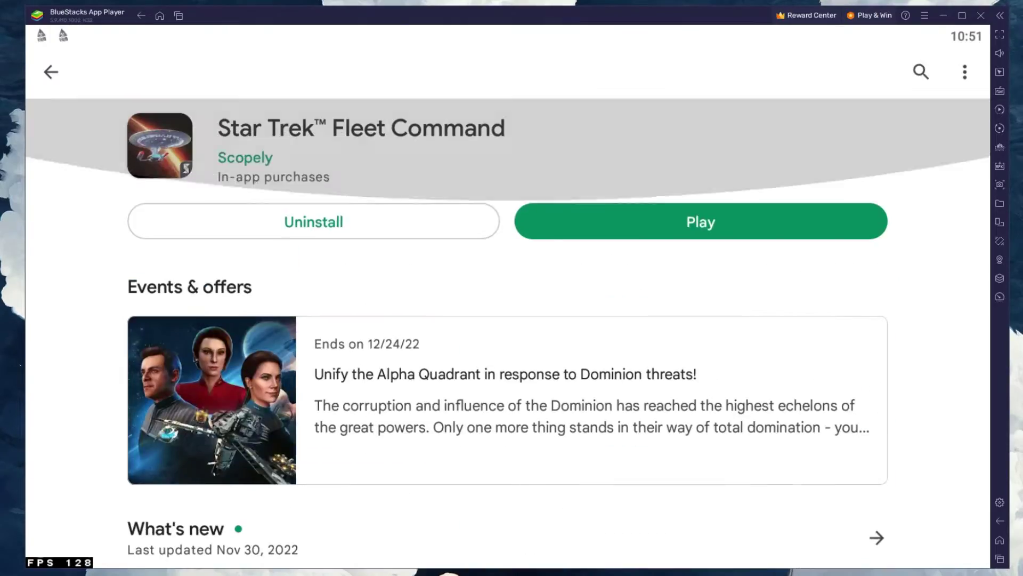
pyautogui.click(998, 542)
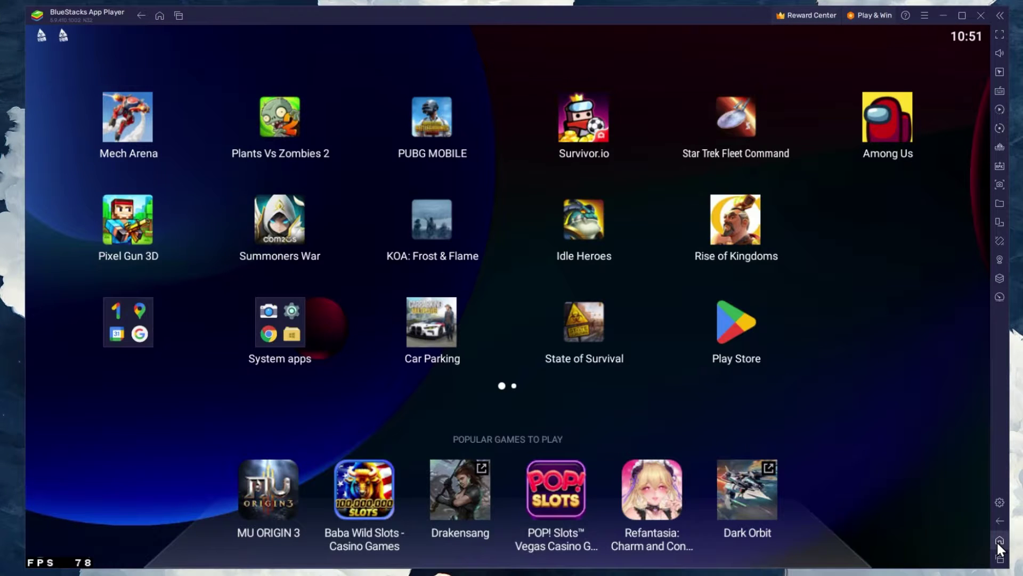
# - In the emulator's performance settings, use High (4 Cores) CPU allocation, High (4 GB) memory allocation and Balanced performance mode
pyautogui.click(995, 506)
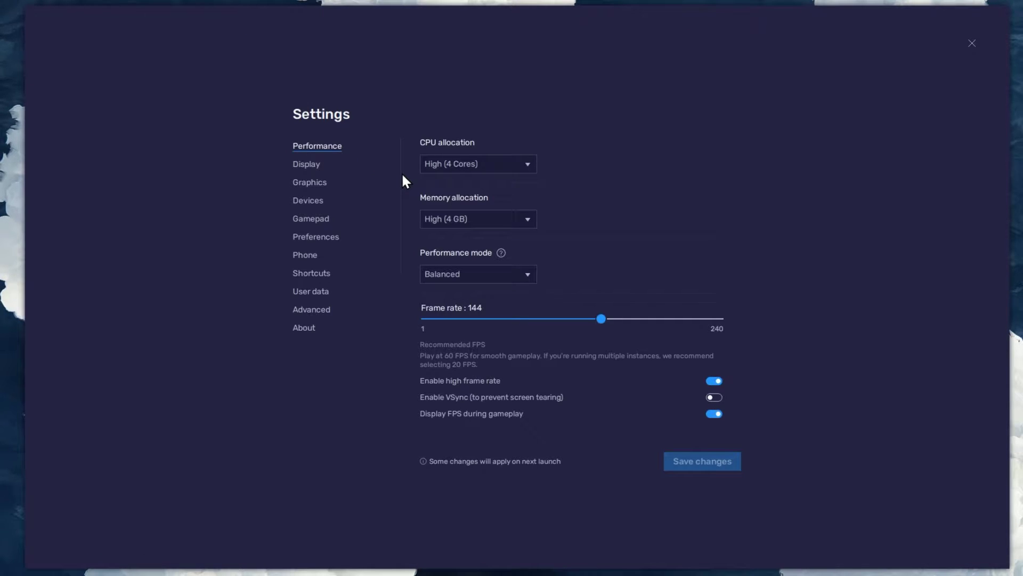
pyautogui.click(508, 164)
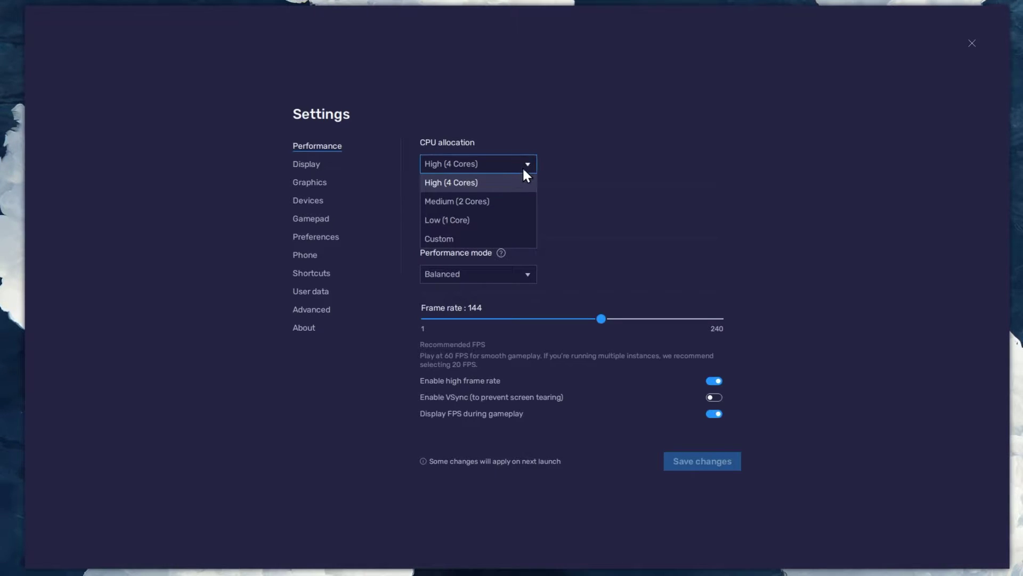
pyautogui.click(524, 164)
pyautogui.click(524, 217)
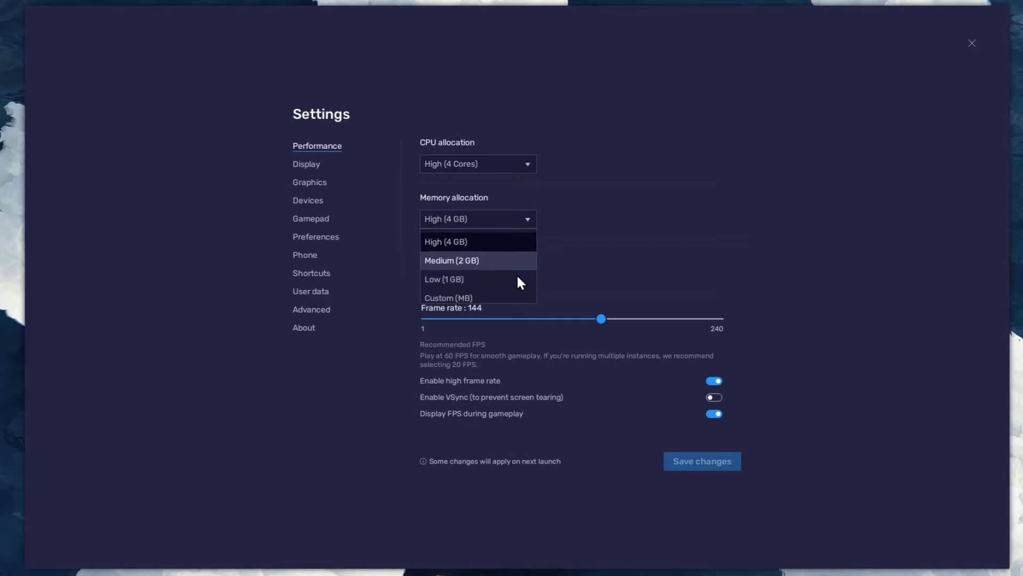
pyautogui.click(523, 220)
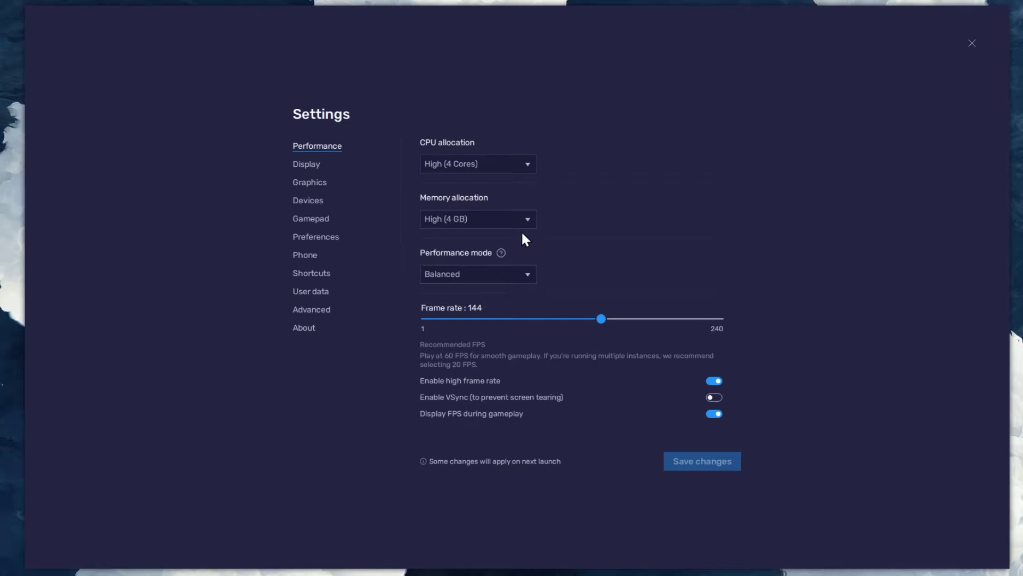
pyautogui.click(524, 274)
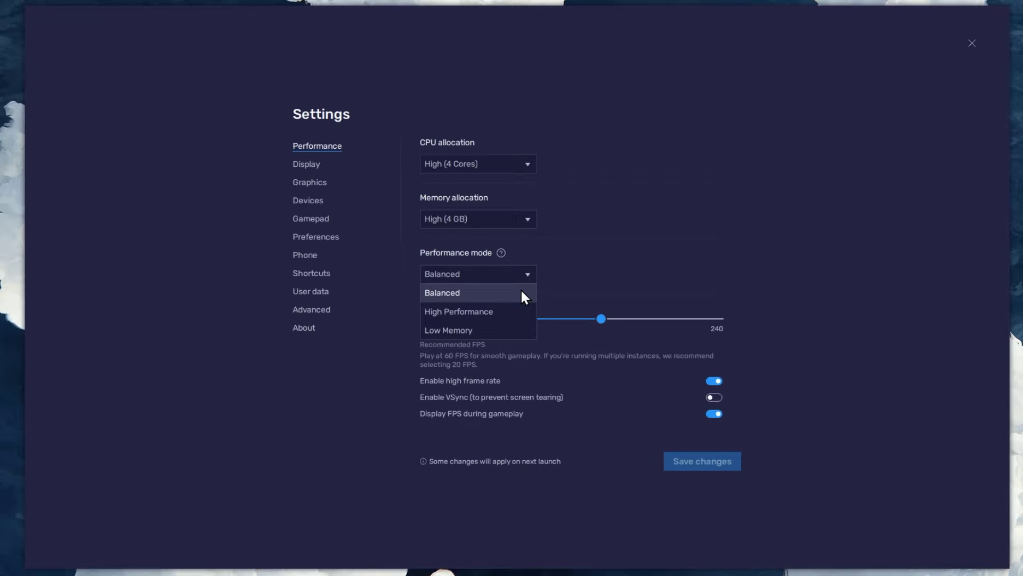
pyautogui.click(521, 290)
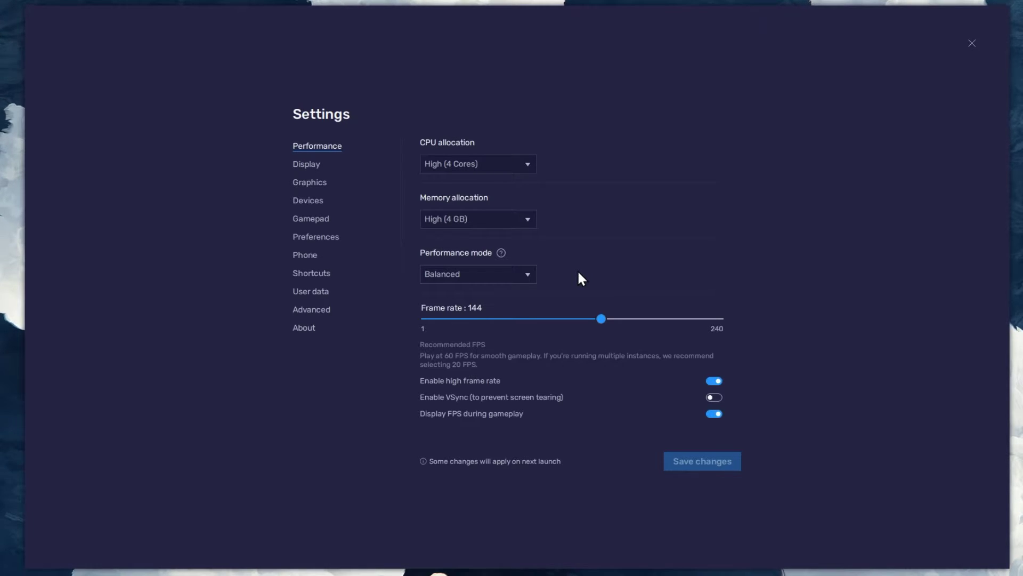
# - Switch the high frame rate option off and on again, and set the frame rate to 144
pyautogui.click(715, 382)
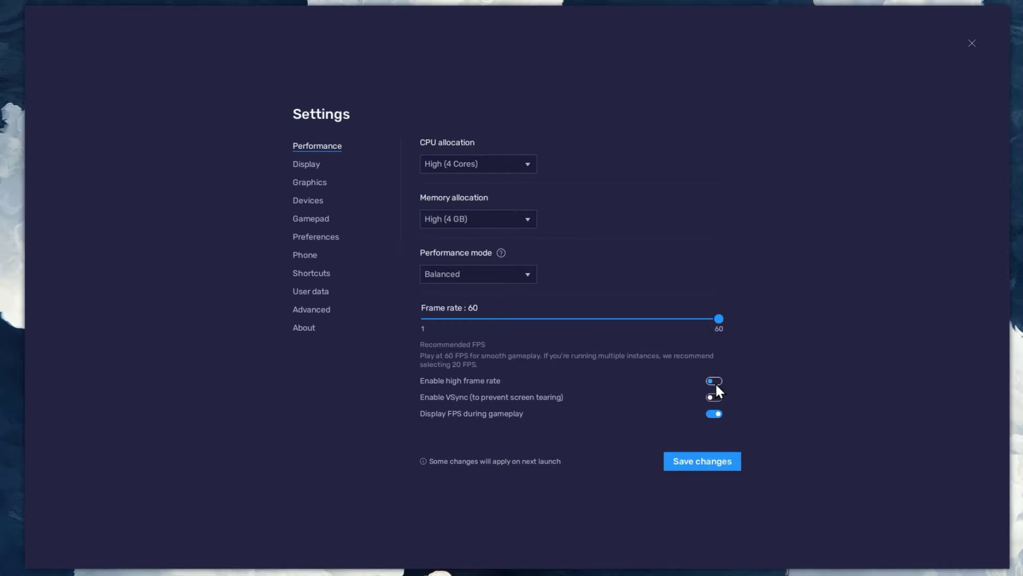
pyautogui.click(715, 382)
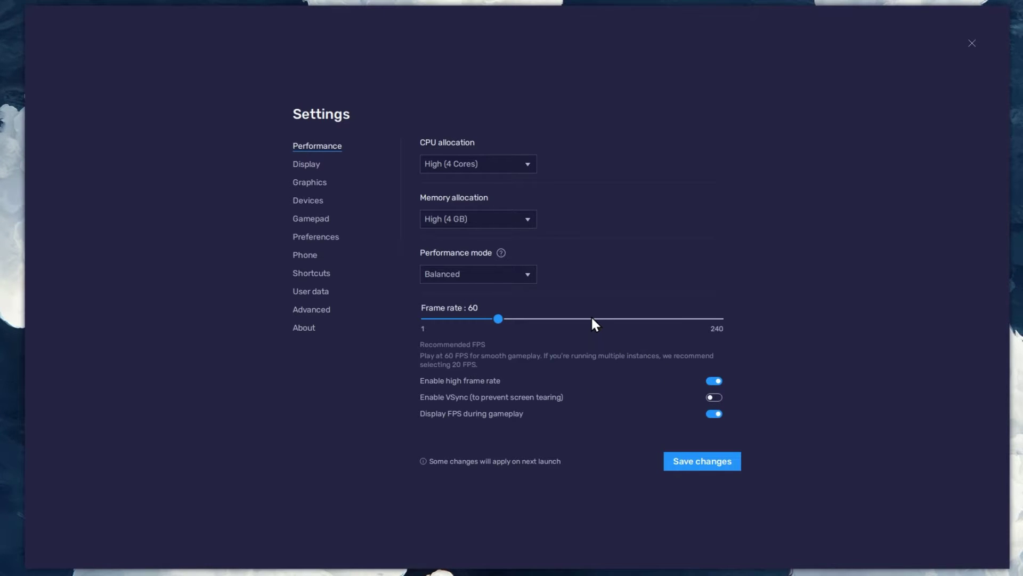
pyautogui.moveTo(592, 319); pyautogui.dragTo(602, 320)
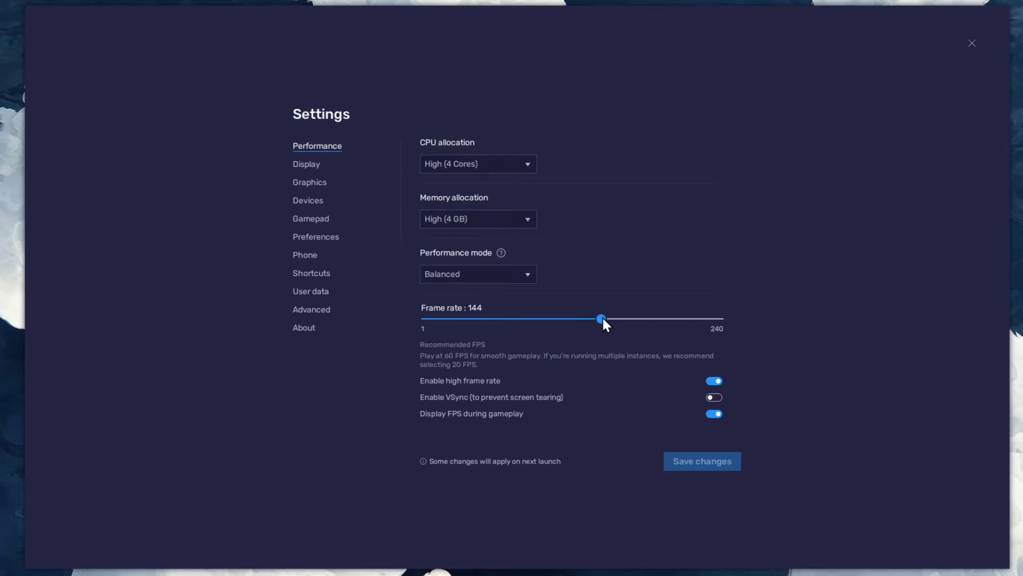
# - Check the monitor's available refresh rates in the Windows advanced display settings, and close the settings window
pyautogui.rightClick(1, 324)
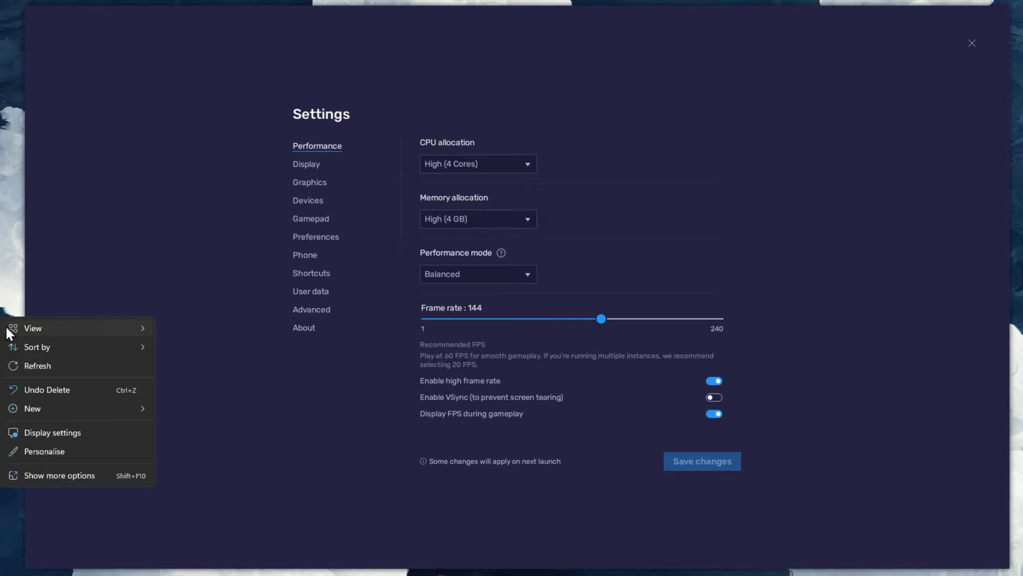
pyautogui.click(118, 433)
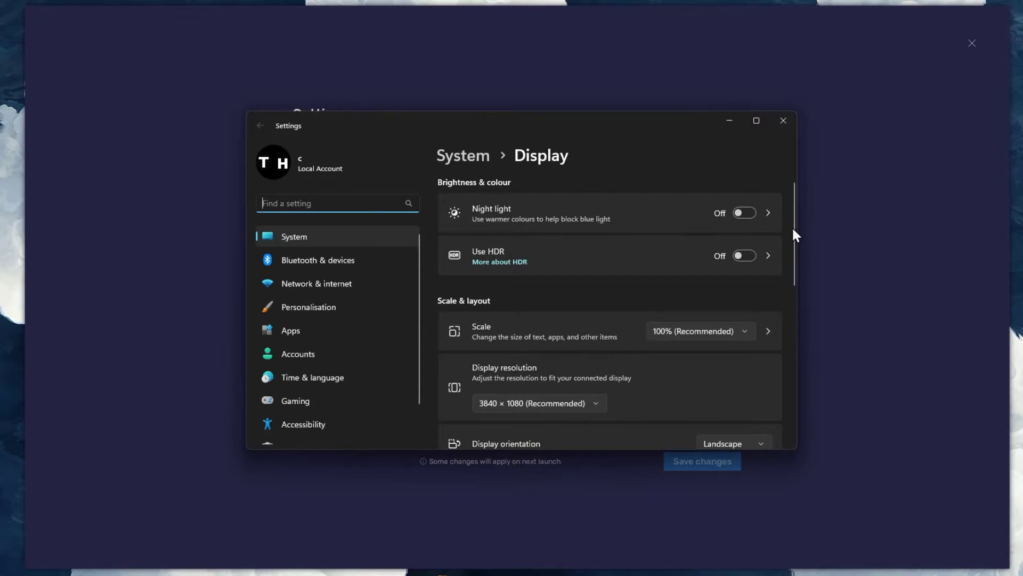
pyautogui.moveTo(794, 222); pyautogui.dragTo(780, 352)
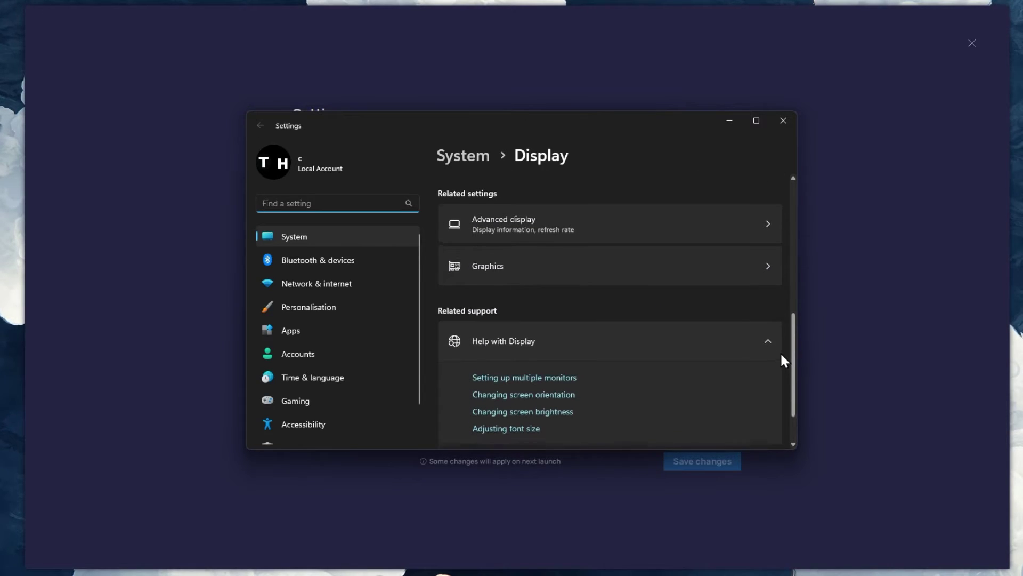
pyautogui.click(640, 219)
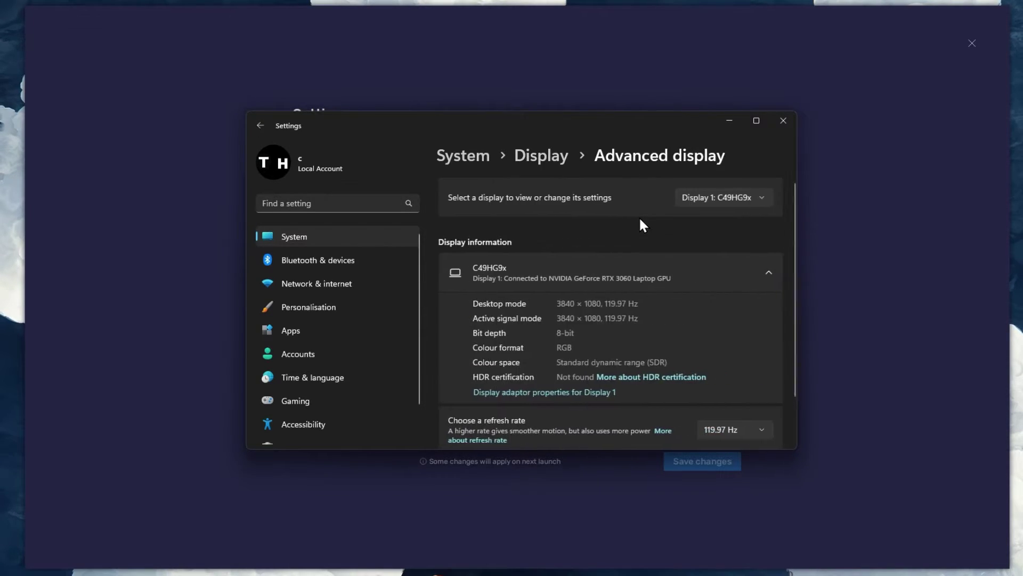
pyautogui.moveTo(791, 227); pyautogui.dragTo(792, 322)
pyautogui.click(763, 376)
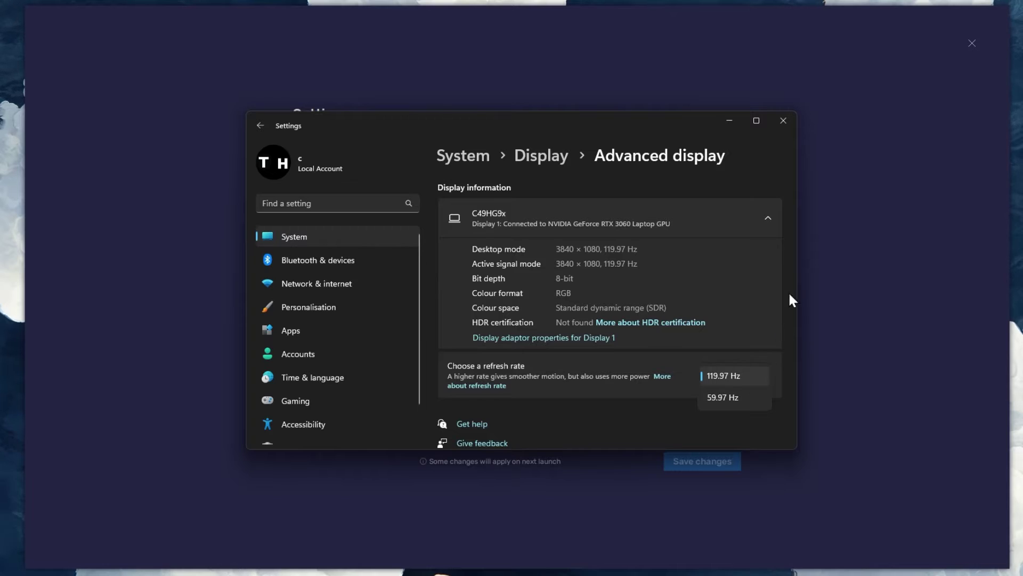
pyautogui.click(787, 124)
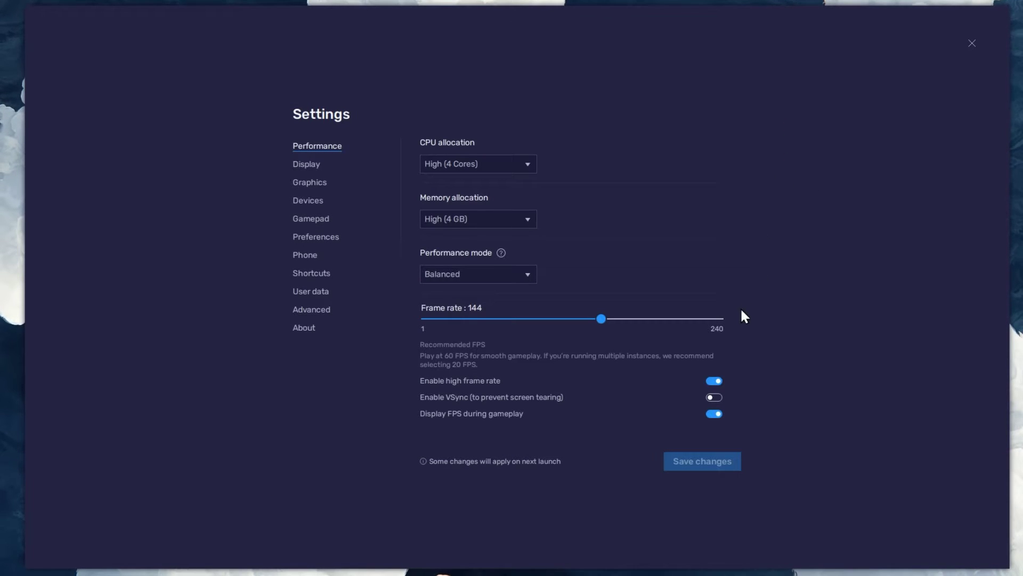
# - Switch the gameplay FPS display off and on again, and try other landscape resolutions such as 2560 x 1440 before returning to 1600 x 900
pyautogui.click(712, 410)
pyautogui.click(712, 411)
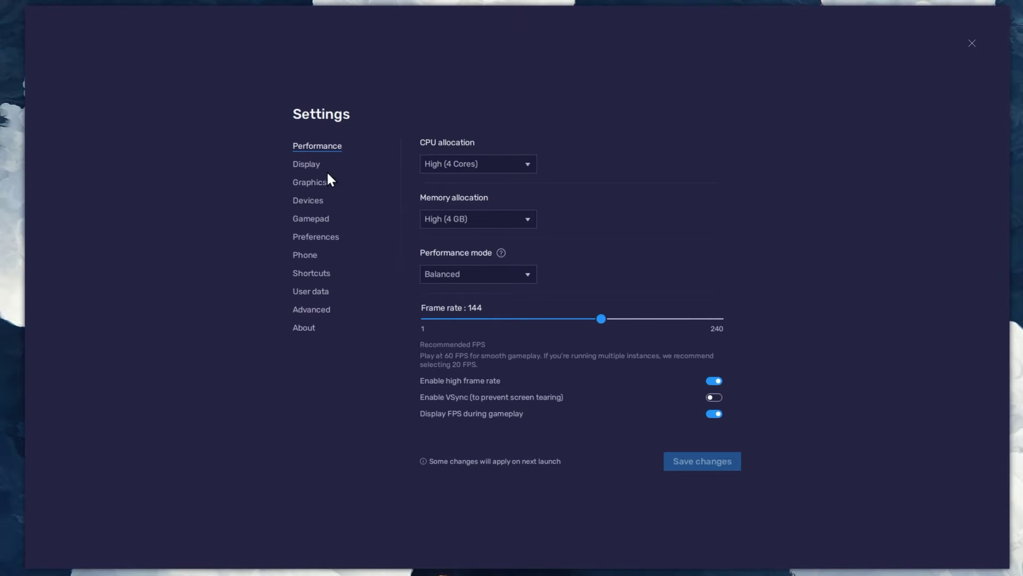
pyautogui.click(312, 166)
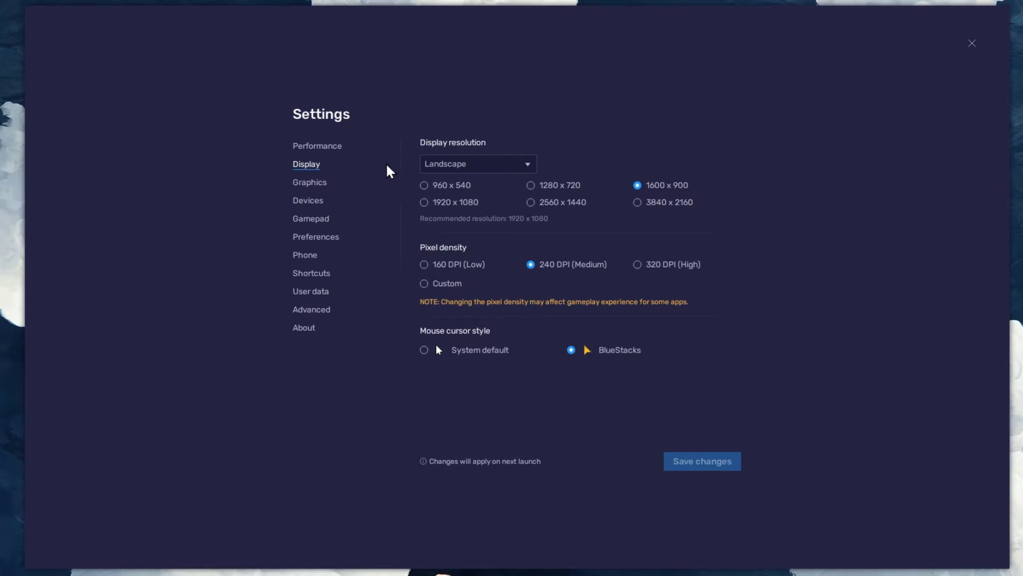
pyautogui.click(522, 166)
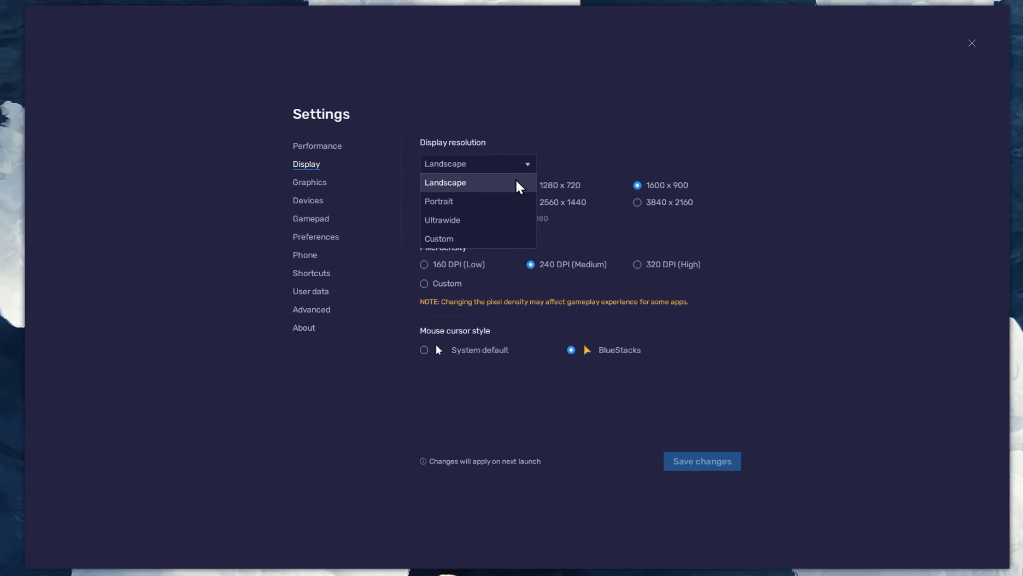
pyautogui.click(526, 169)
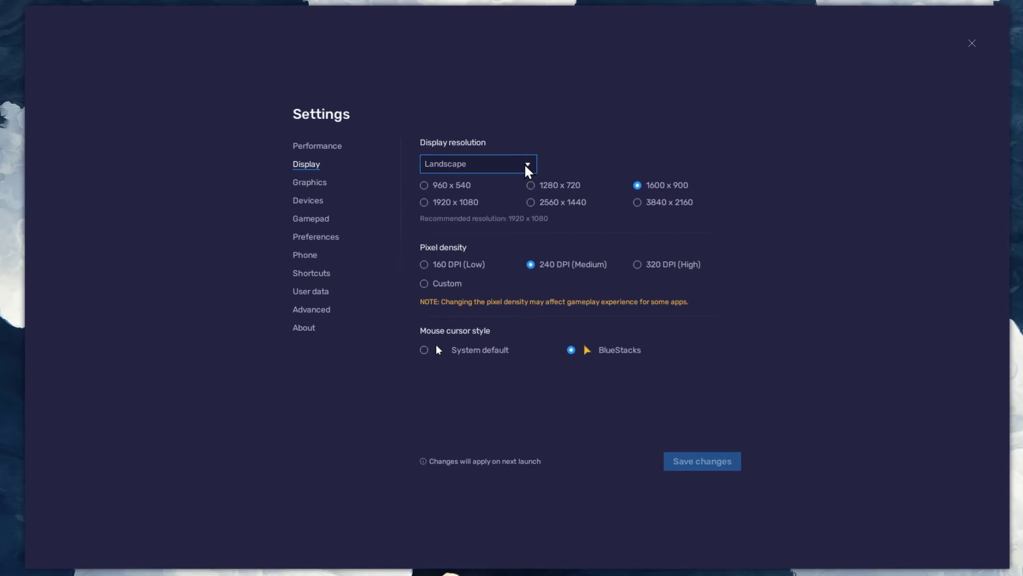
pyautogui.click(531, 186)
pyautogui.click(532, 203)
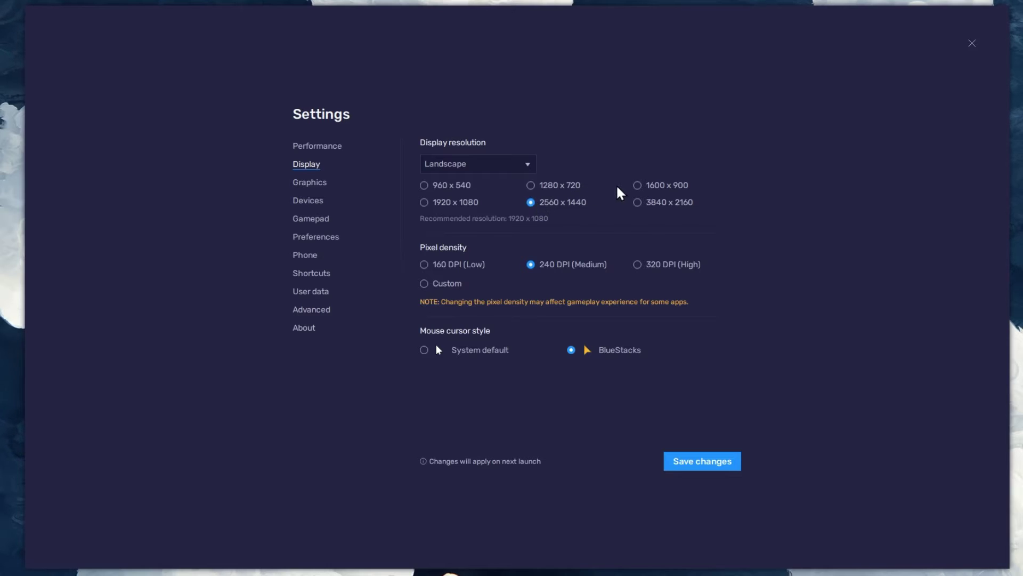
pyautogui.click(638, 186)
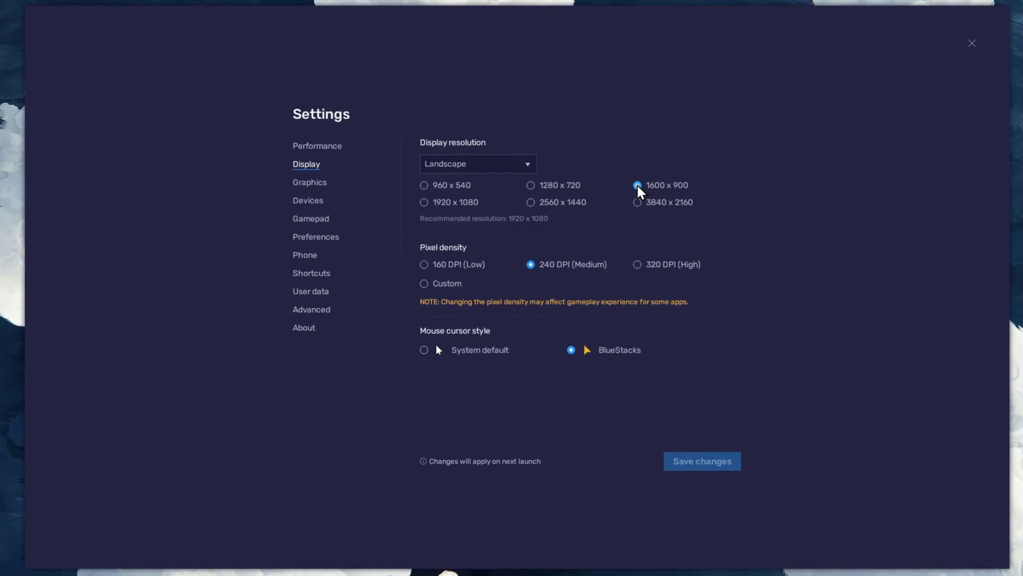
# - Leave the emulator settings, launch Star Trek Fleet Command from the home screen, and dismiss the Boquu station card
pyautogui.click(972, 43)
pyautogui.moveTo(1009, 567)
pyautogui.mouseDown()
pyautogui.moveTo(976, 530)
pyautogui.moveTo(1006, 538)
pyautogui.moveTo(1005, 553)
pyautogui.mouseUp()
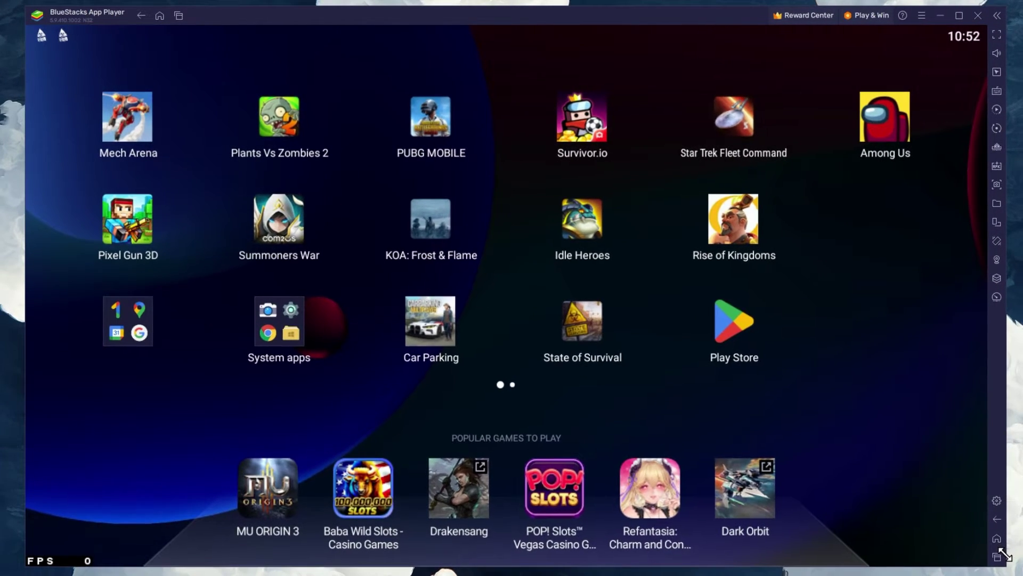
pyautogui.click(757, 146)
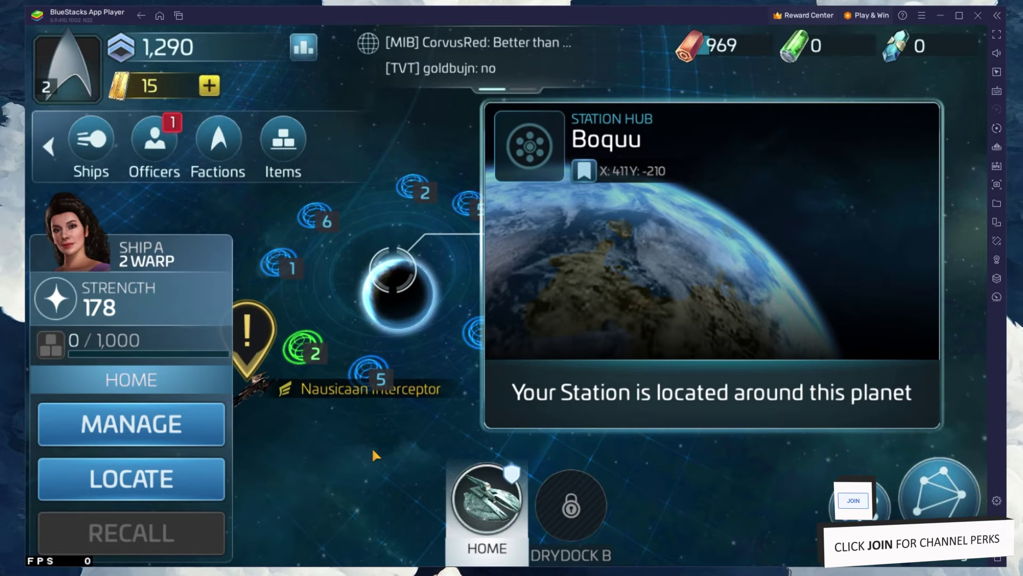
pyautogui.click(375, 453)
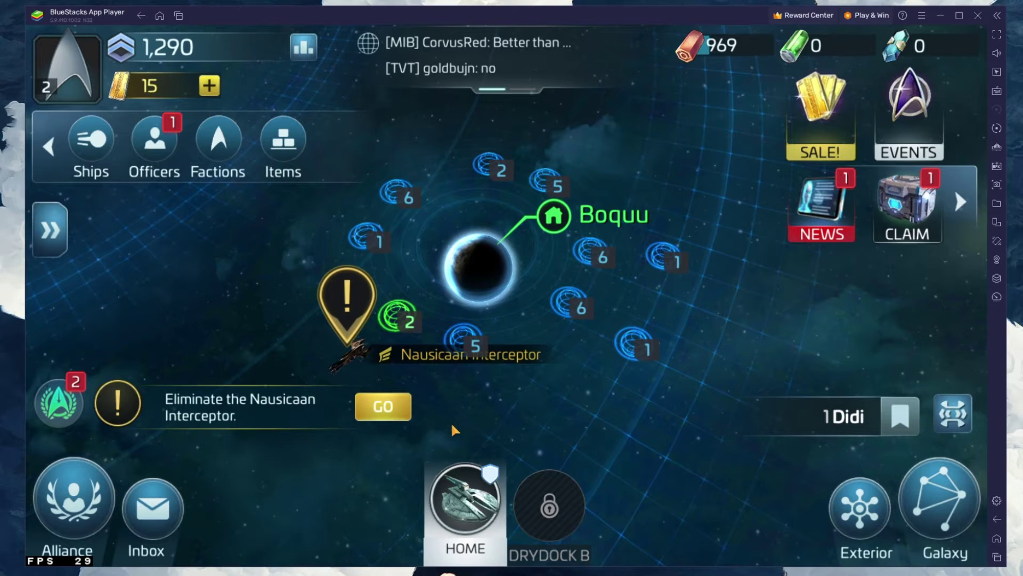
# - Switch the on-screen game controls overlay on and off several times, leaving it off, and close the game controls
pyautogui.click(994, 92)
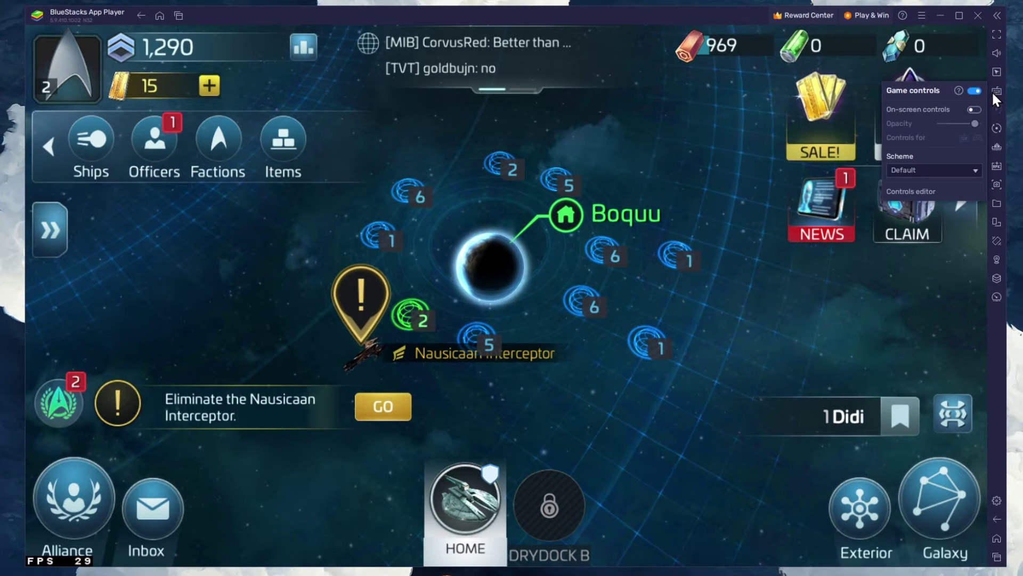
pyautogui.click(972, 109)
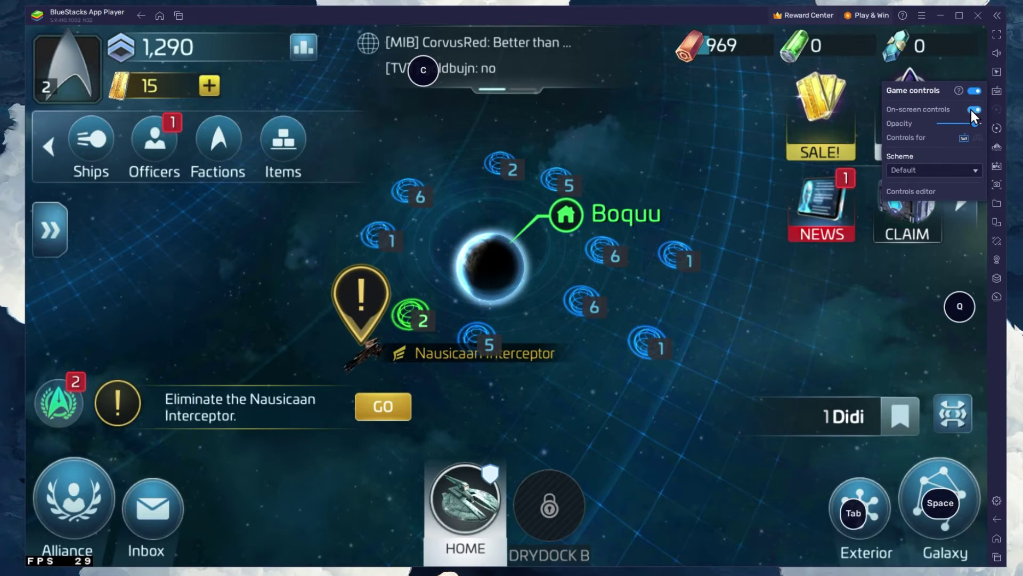
pyautogui.click(971, 110)
pyautogui.click(971, 109)
pyautogui.click(971, 109)
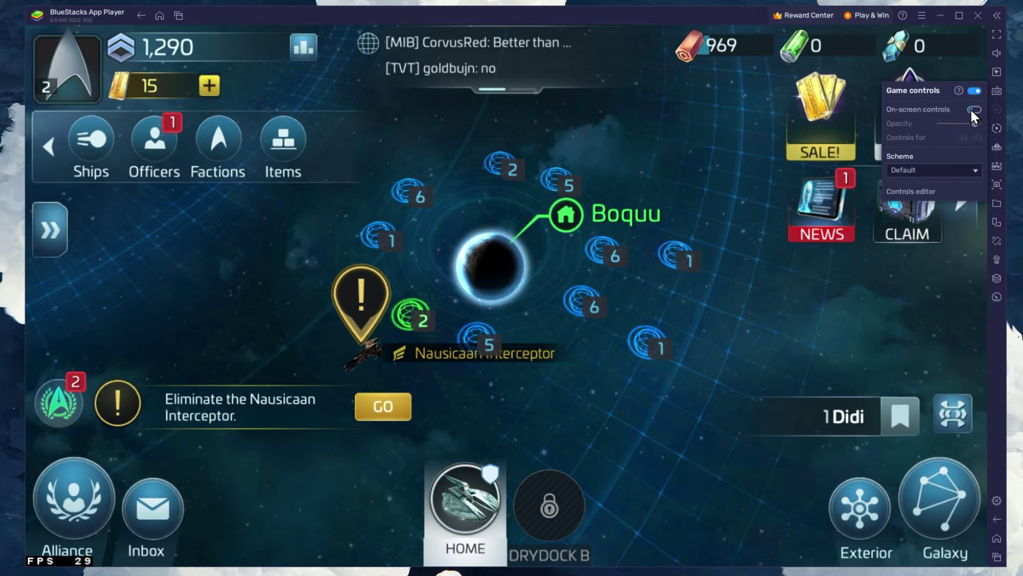
pyautogui.click(970, 109)
pyautogui.click(970, 110)
pyautogui.click(970, 109)
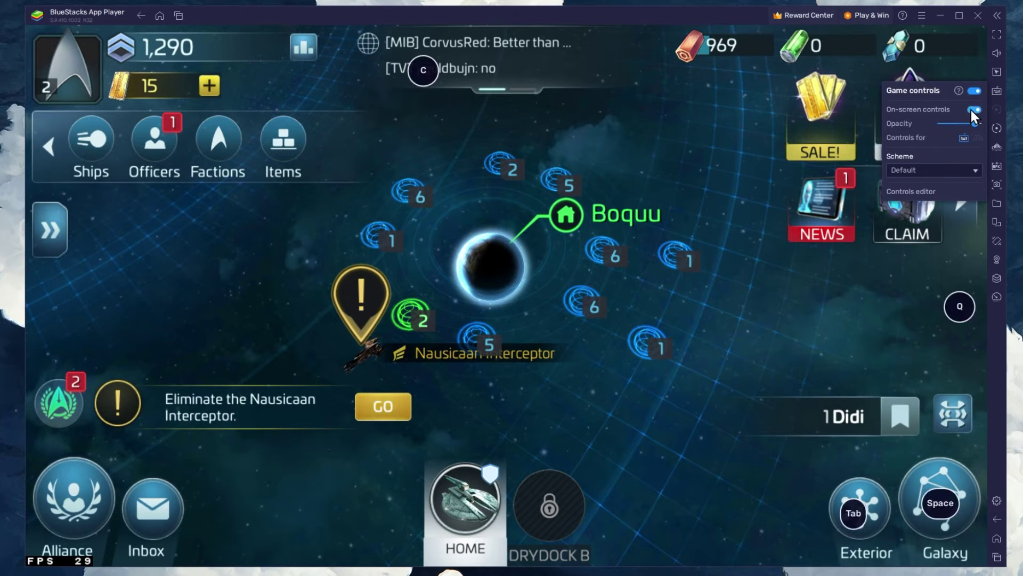
pyautogui.click(969, 110)
pyautogui.click(996, 92)
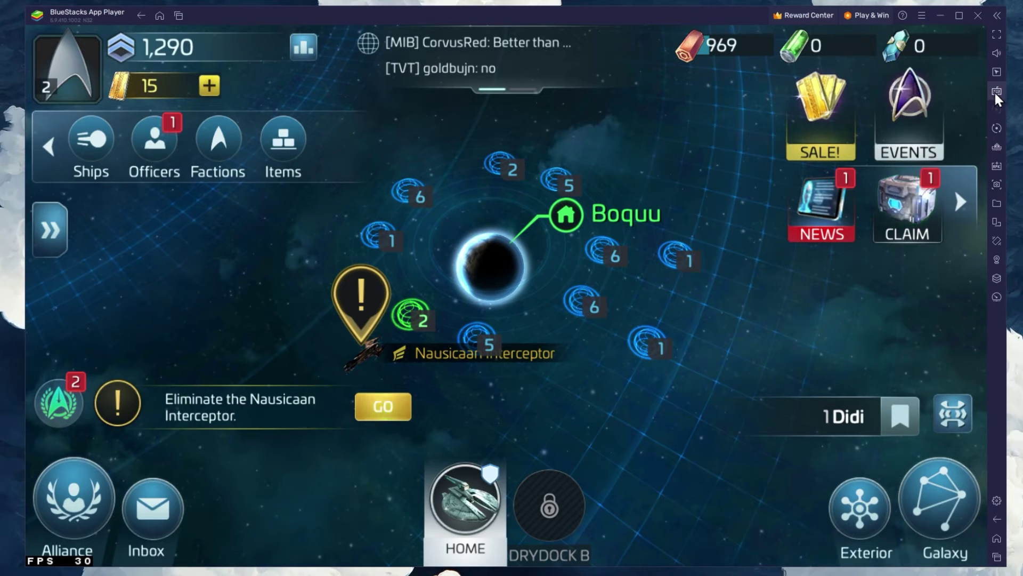
# - Open the game's settings from the player profile and look through the general settings down to Graphics Quality
pyautogui.moveTo(195, 262); pyautogui.dragTo(895, 277)
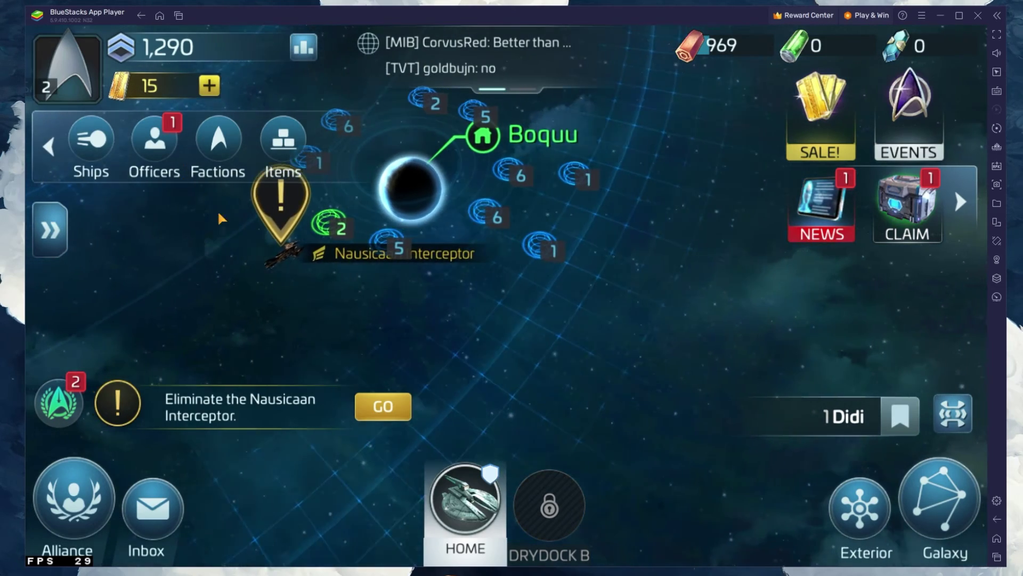
pyautogui.click(70, 65)
pyautogui.click(529, 489)
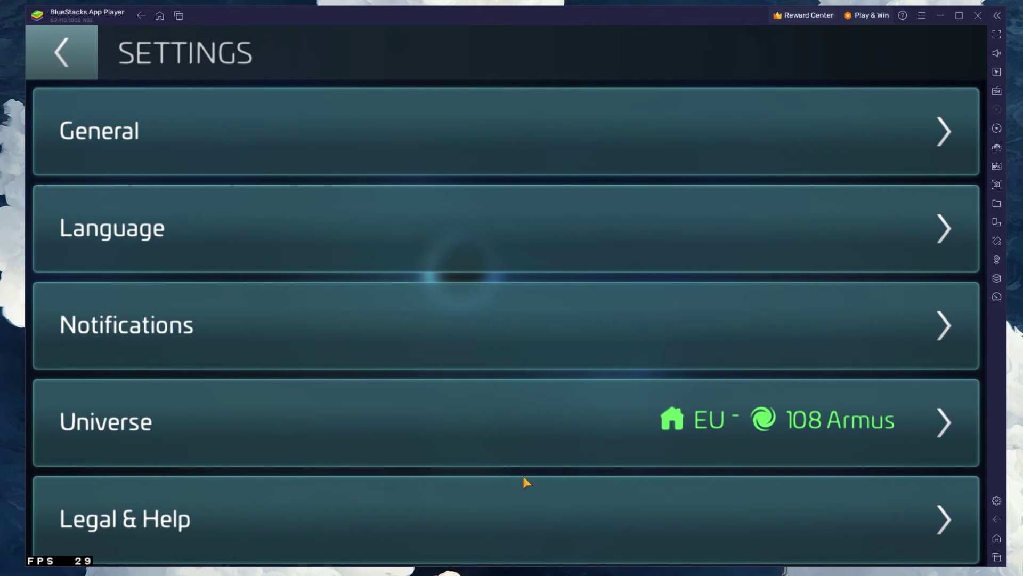
pyautogui.click(292, 143)
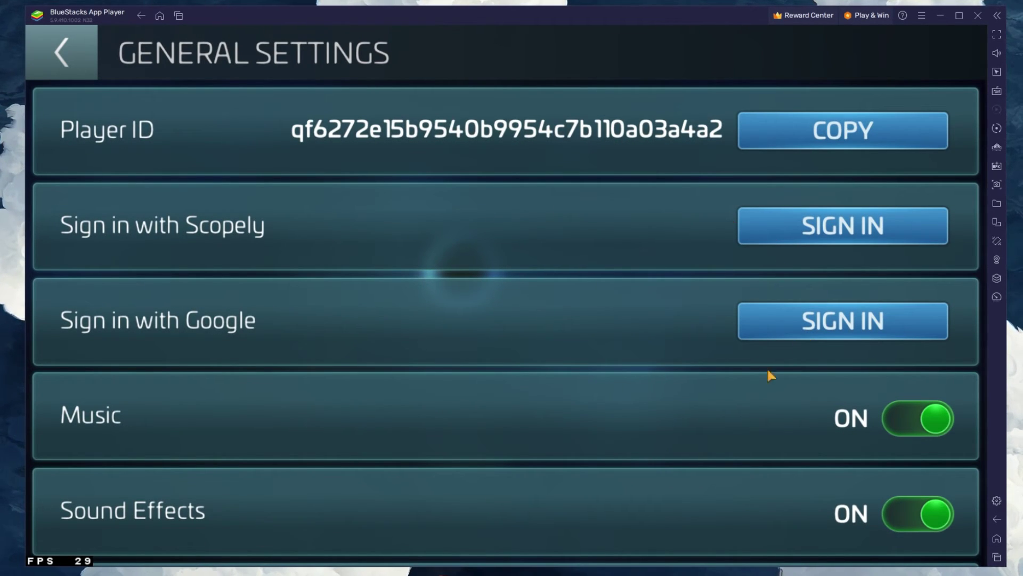
pyautogui.moveTo(766, 367); pyautogui.dragTo(683, 187)
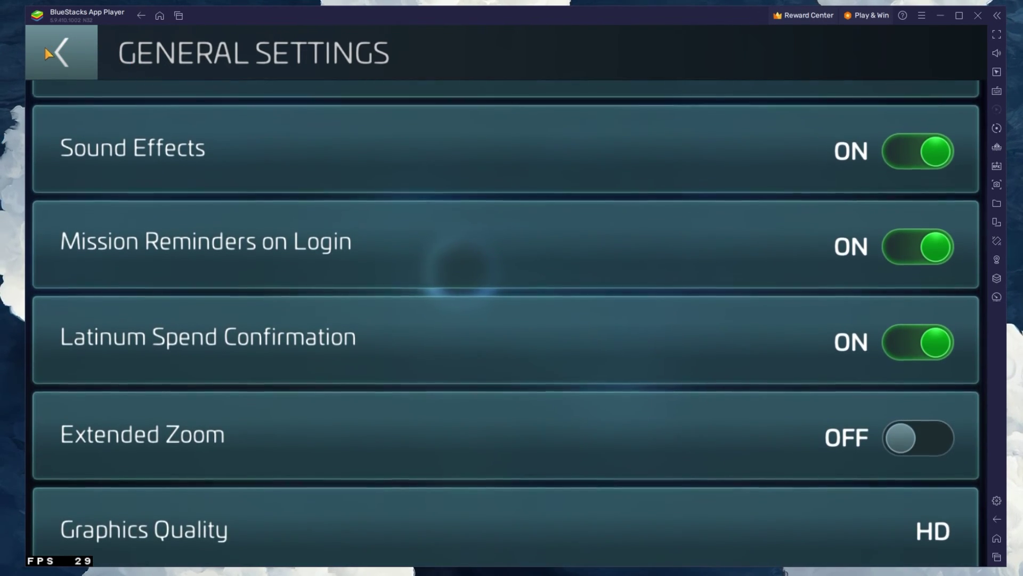
pyautogui.click(46, 49)
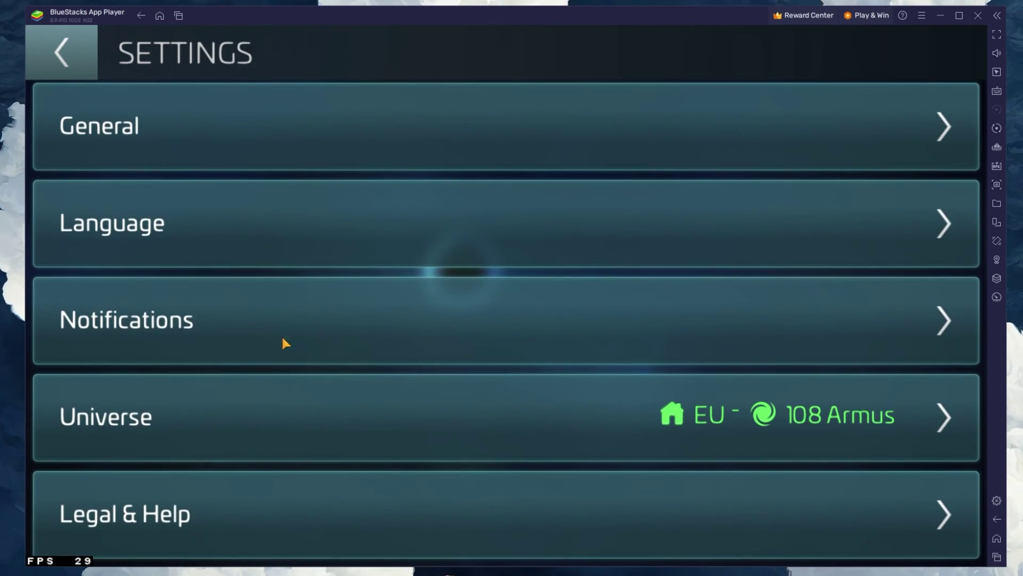
# - Look at the universe transfer list in the game's settings, and return to the star system view
pyautogui.click(559, 419)
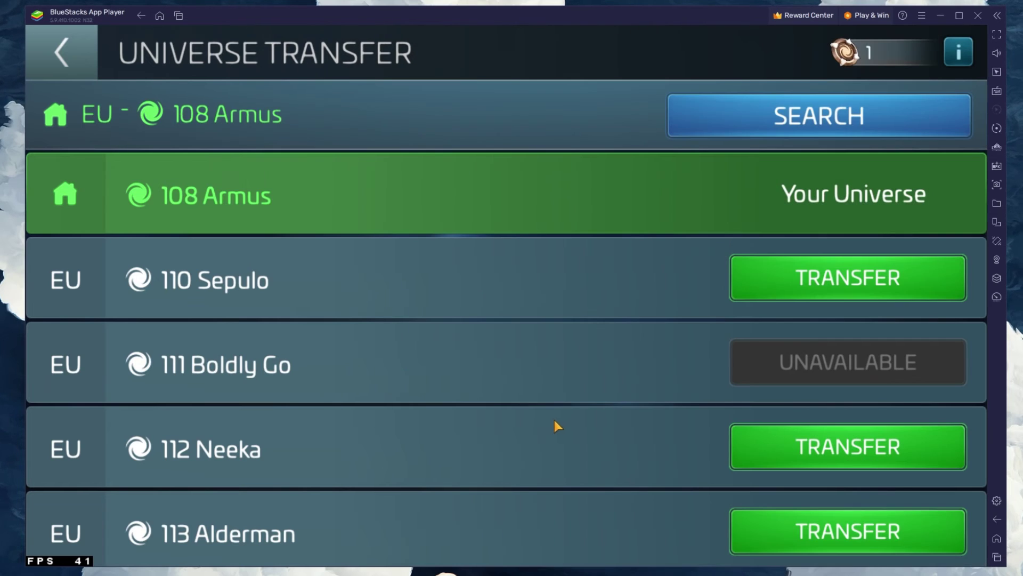
pyautogui.moveTo(556, 425); pyautogui.dragTo(470, 482)
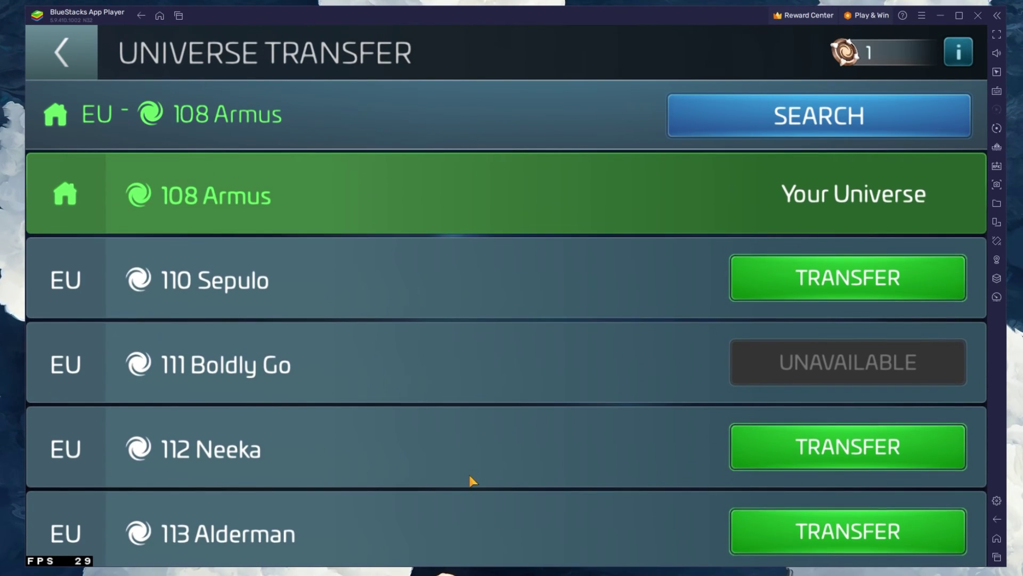
pyautogui.click(69, 60)
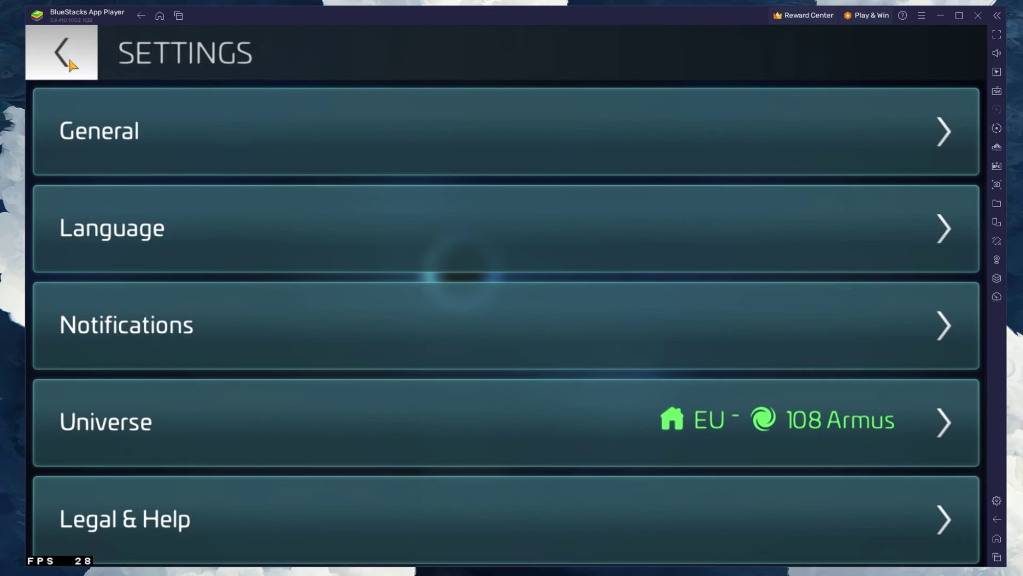
pyautogui.click(73, 58)
pyautogui.click(873, 105)
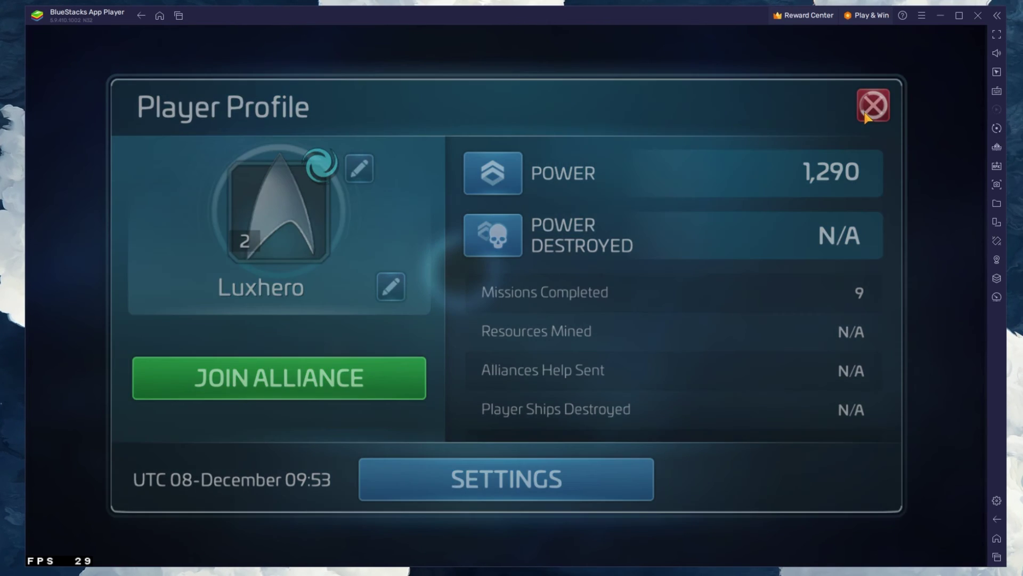
# - Go to the current mission's target, select the Nausicaan Interceptor and attack it
pyautogui.click(393, 409)
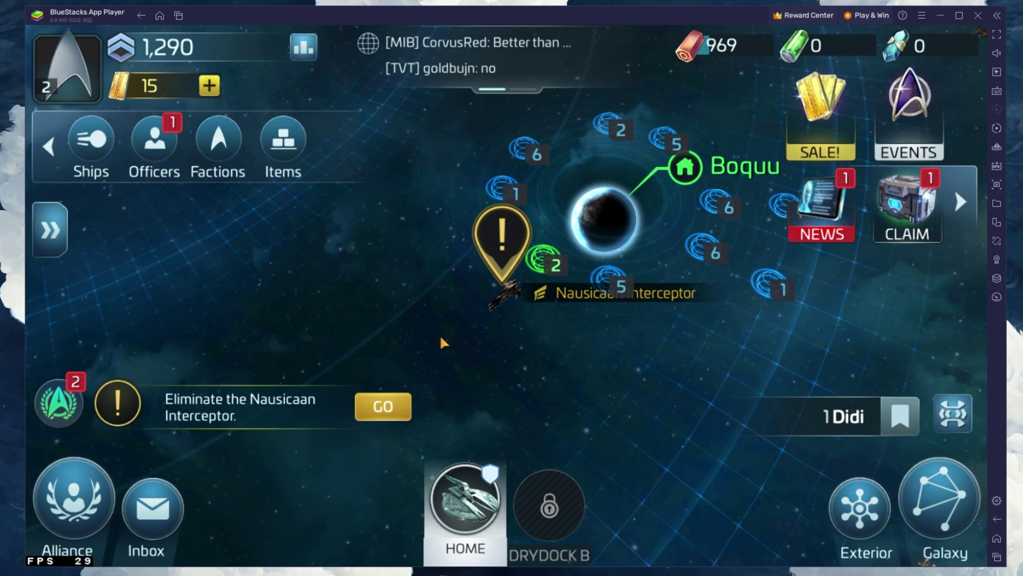
pyautogui.click(513, 241)
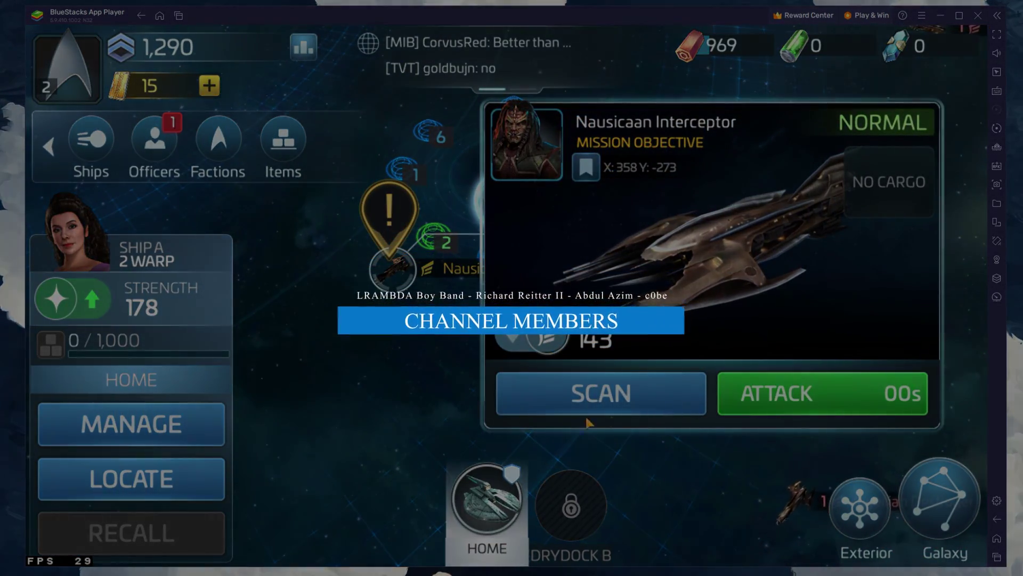
pyautogui.click(778, 393)
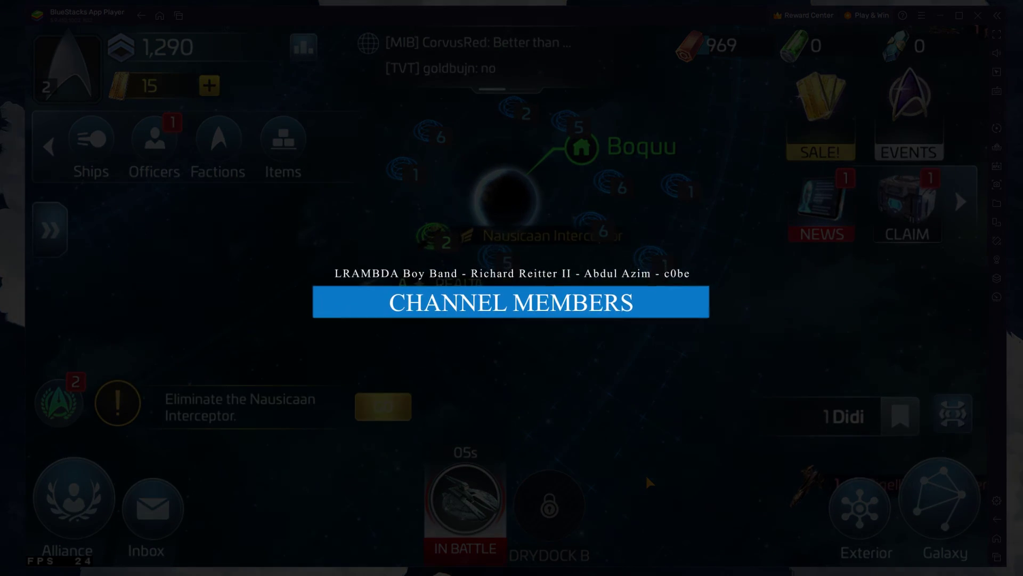